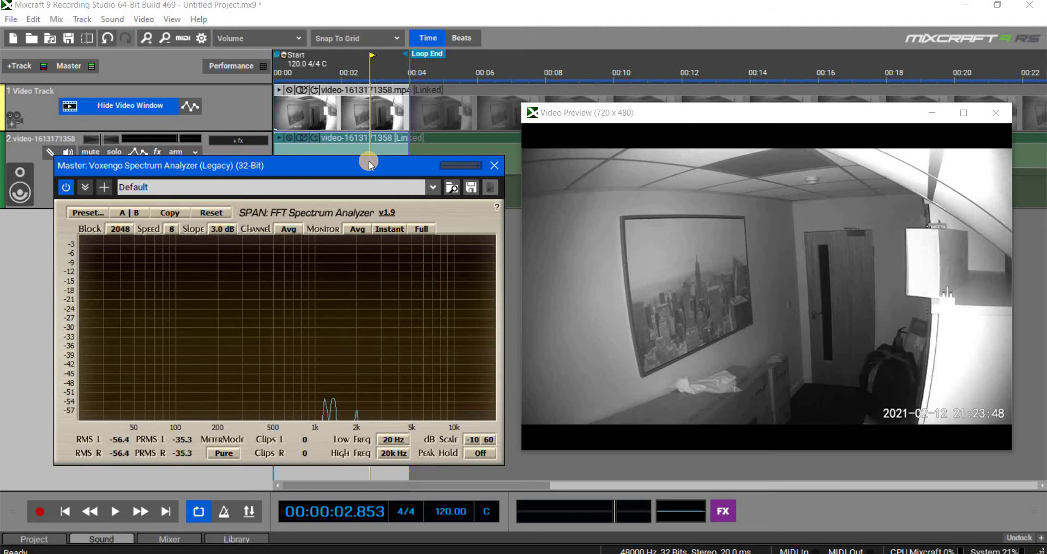
Step: Close the spectrum analyzer window and turn off loop playback
drag(369, 162, 431, 163)
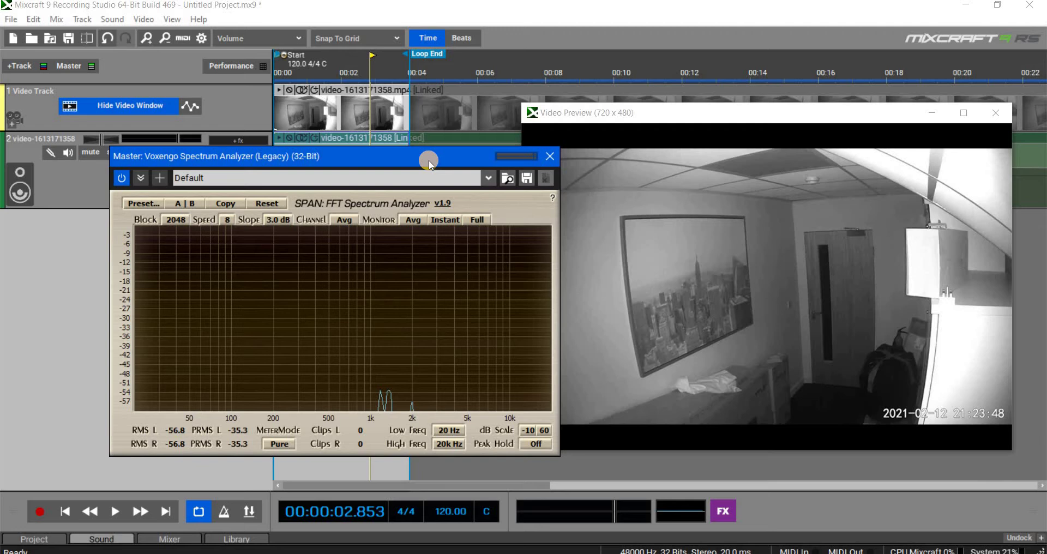
drag(399, 171, 387, 171)
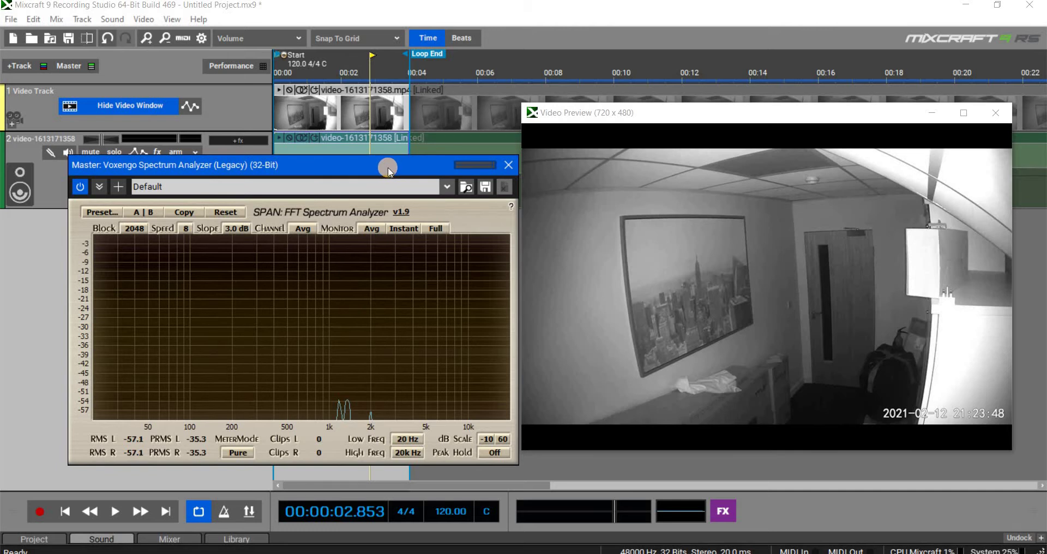
drag(389, 169, 385, 160)
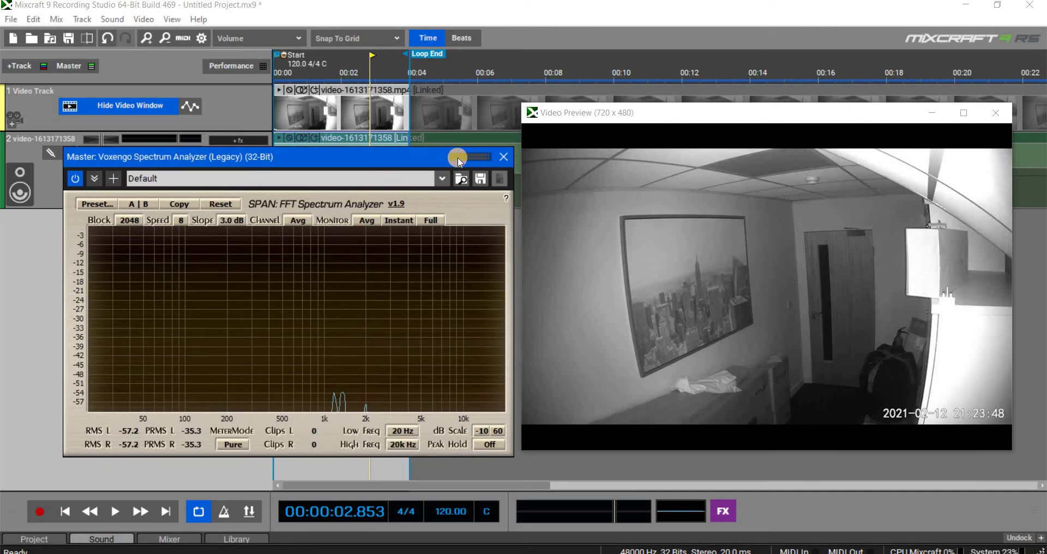
key(Escape)
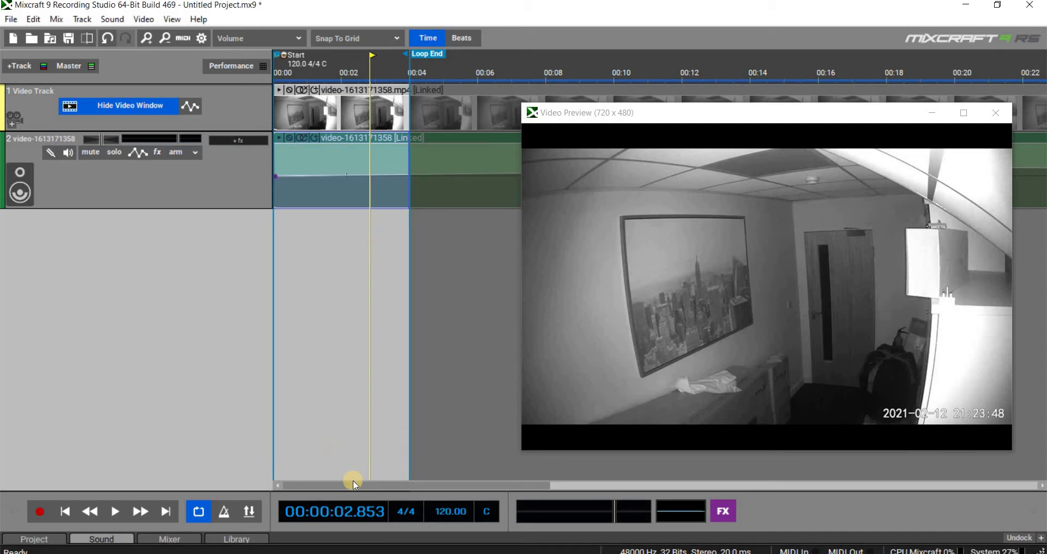
click(207, 512)
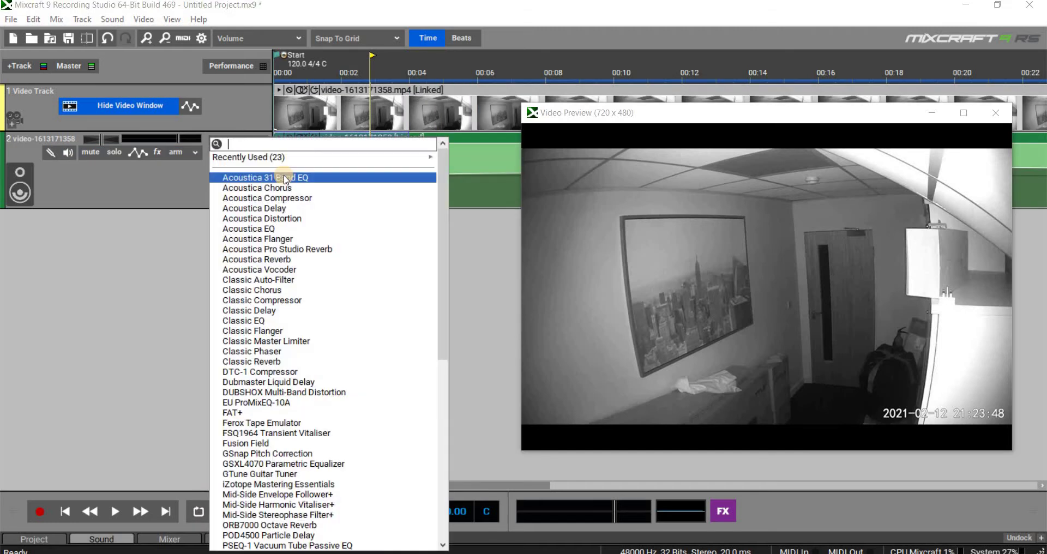
Step: Add the Acoustica 31 Band EQ effect to the audio track and close the effect's window
click(285, 179)
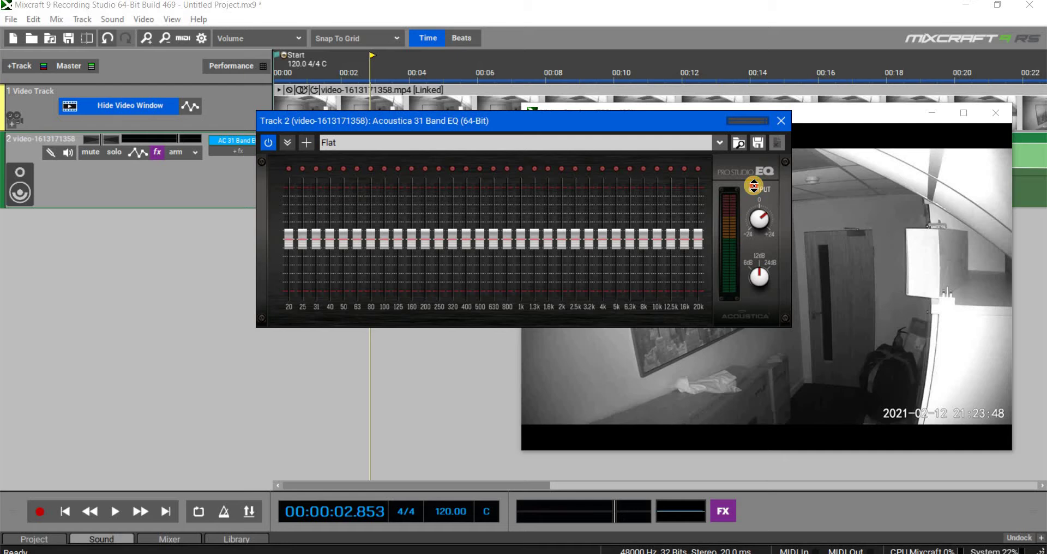
click(777, 121)
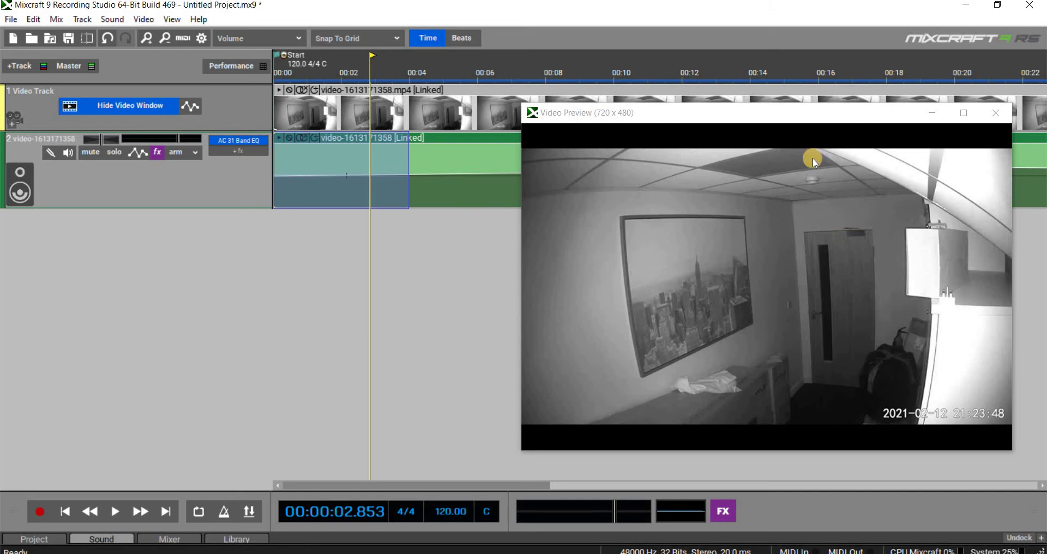
Step: Reopen the Voxengo Spectrum Analyzer from the master track's effects and place it beside the video preview without overlap
drag(773, 117, 297, 136)
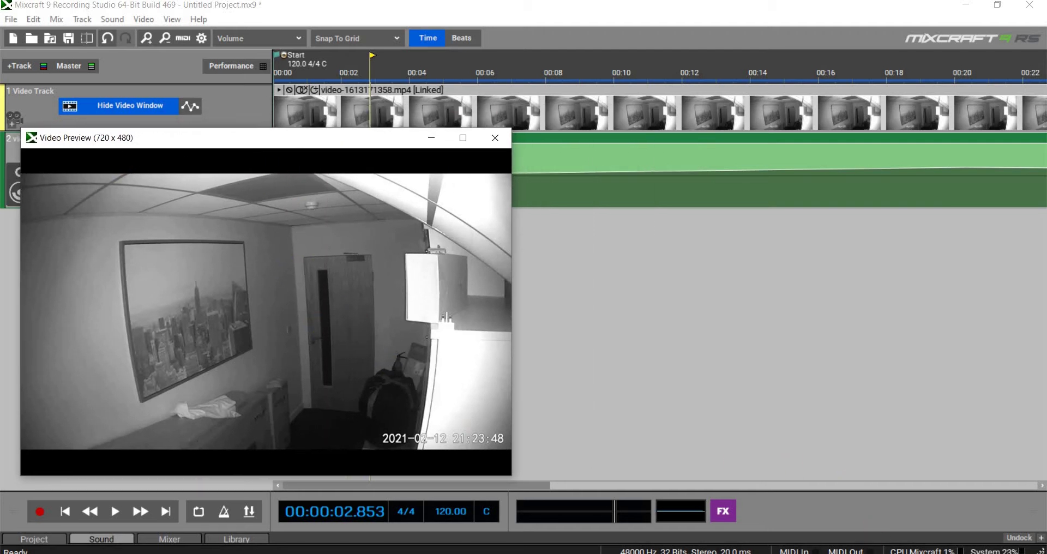
click(723, 512)
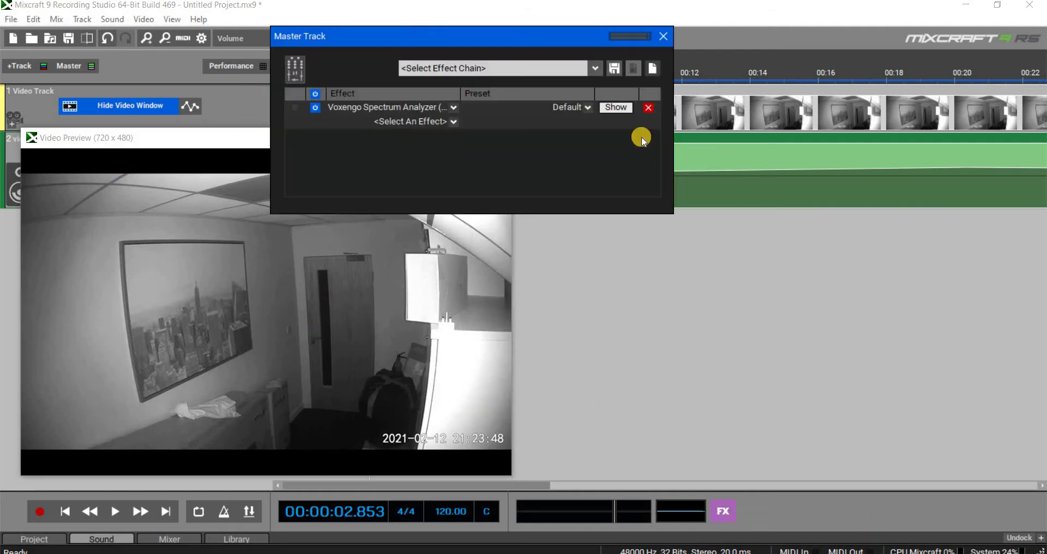
click(616, 109)
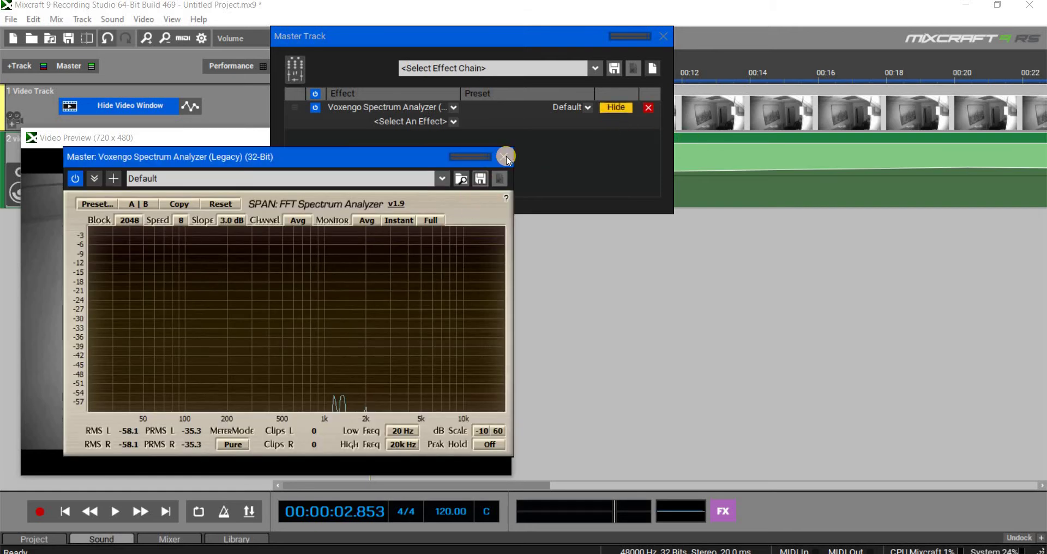
click(668, 40)
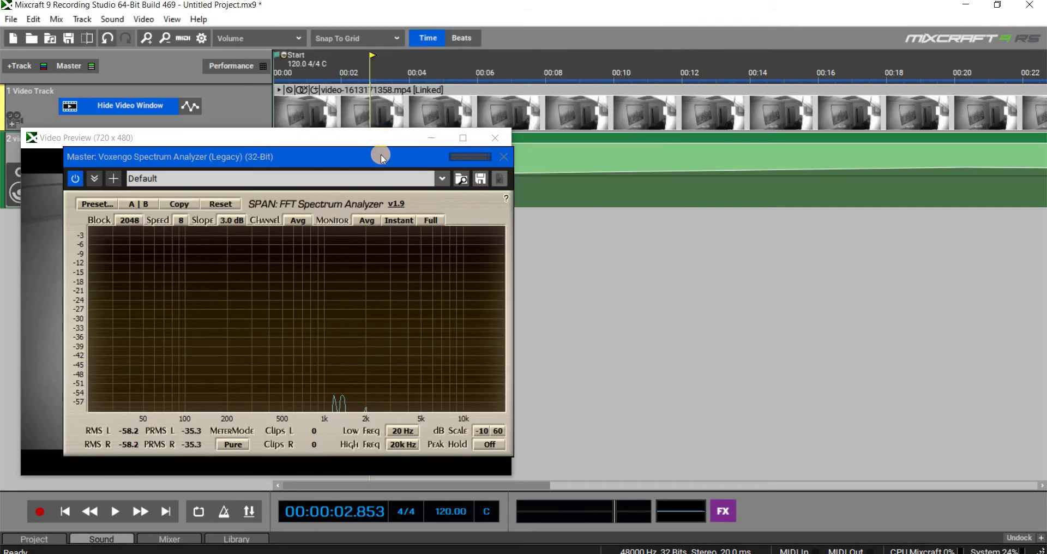
drag(491, 158, 713, 164)
drag(861, 160, 900, 186)
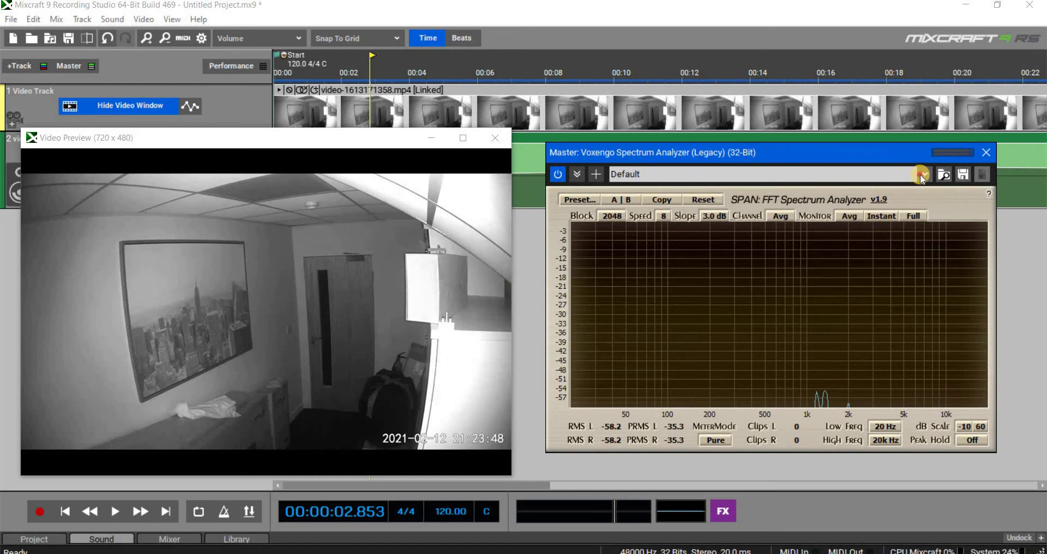
Step: Switch the spectrum analyzer's Monitor mode to RealT and back to Avg to clear the averaged trace
click(909, 177)
click(866, 167)
click(852, 216)
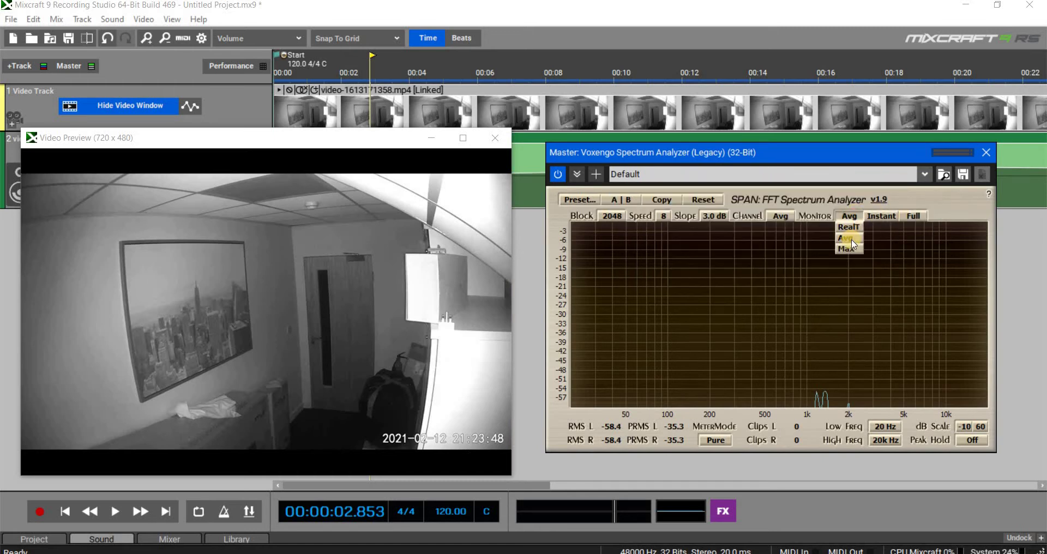
click(852, 227)
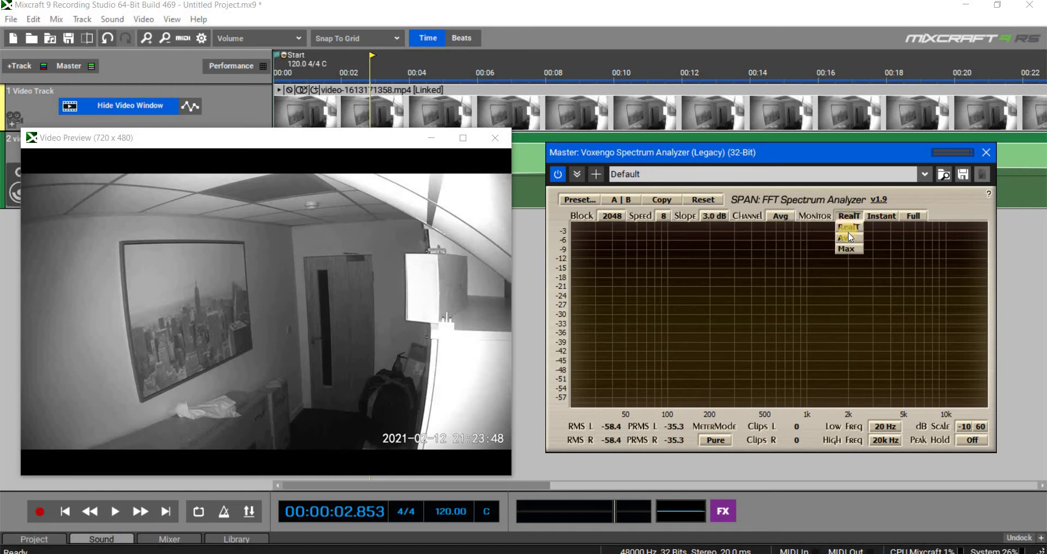
click(849, 238)
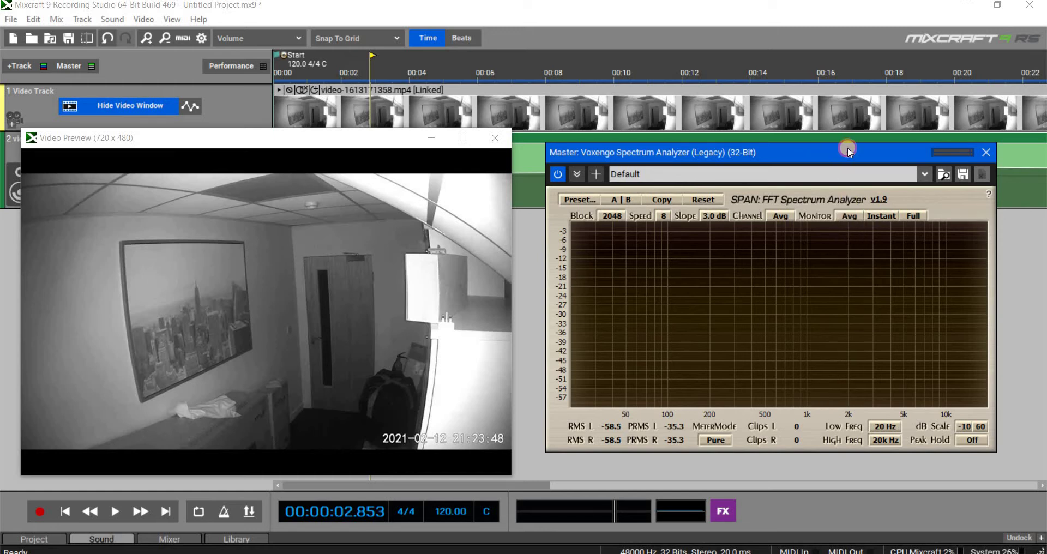
Step: Raise the analyzer and video preview windows slightly, then play the recording and stop it at about 27 seconds
mouse_move(847, 147)
mouse_down()
mouse_move(884, 137)
mouse_move(850, 138)
mouse_up()
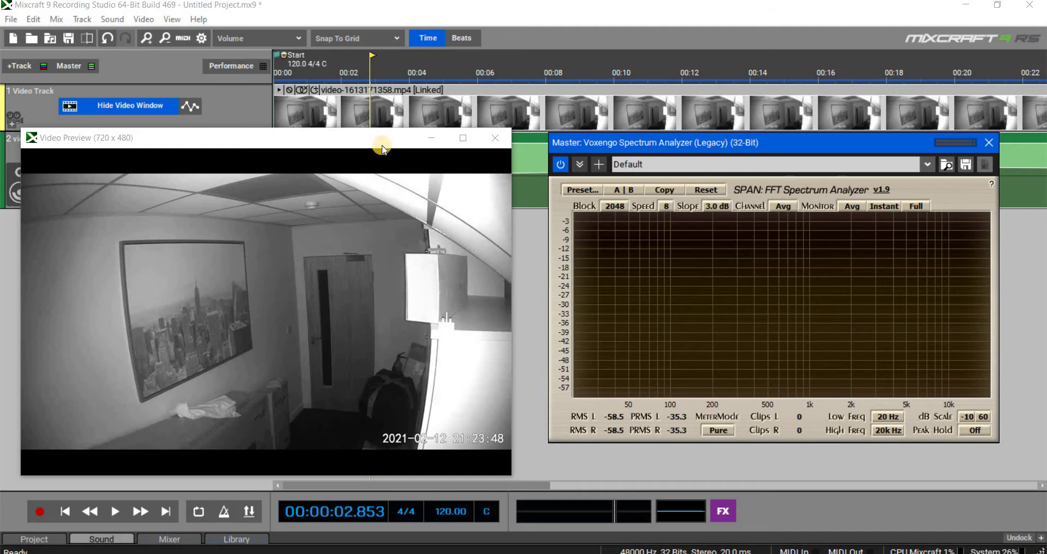
click(387, 121)
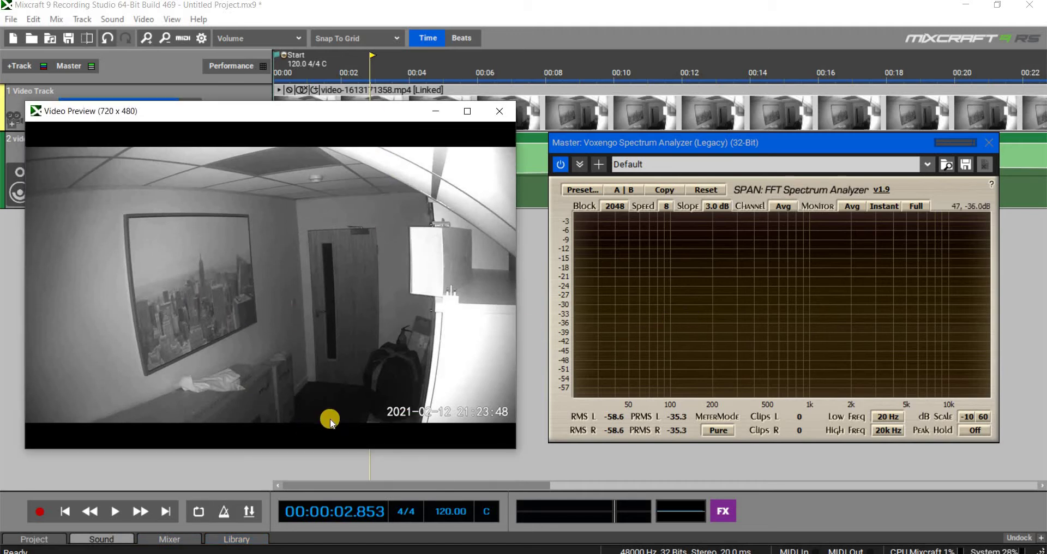
click(116, 513)
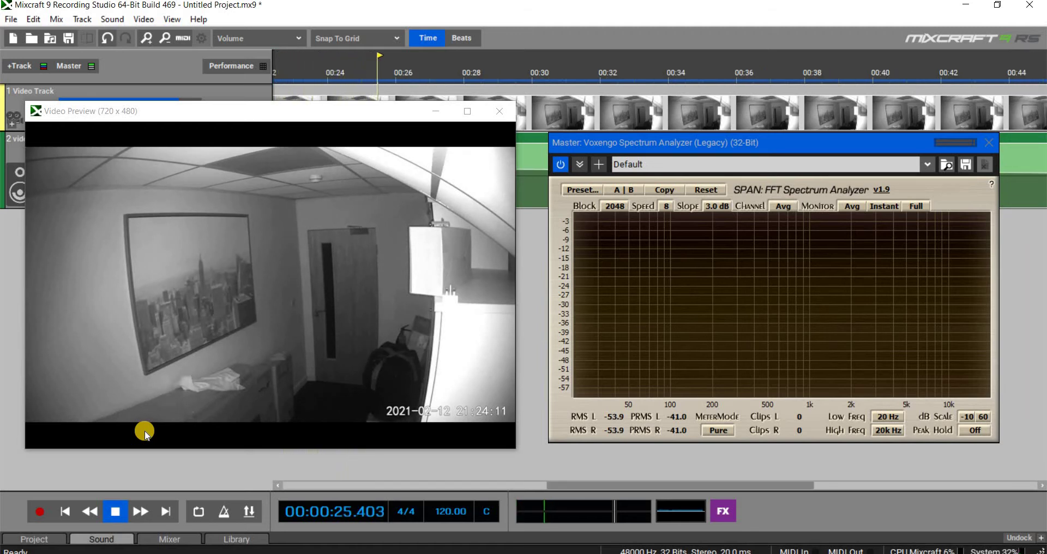
key(space)
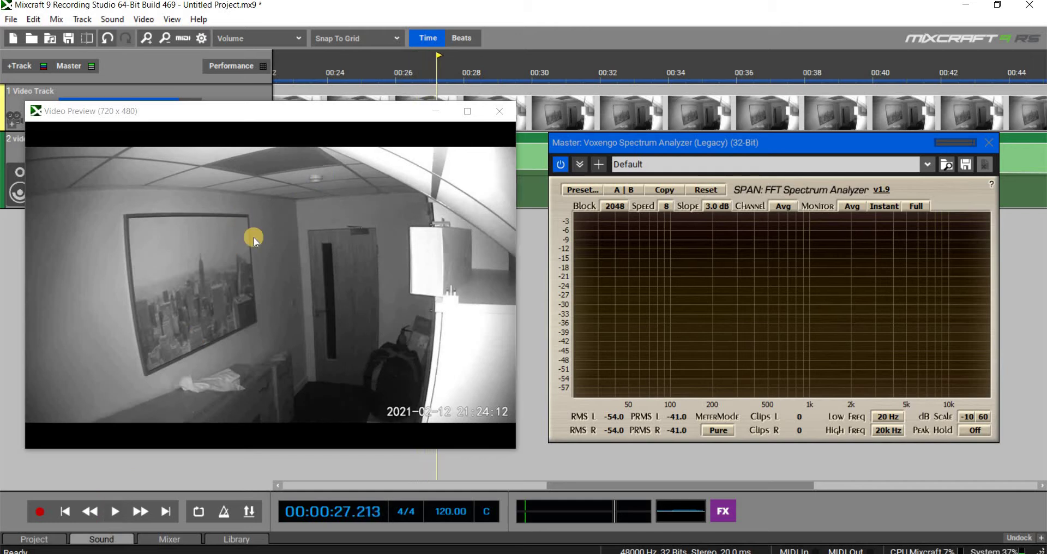
Step: Replay the recording from 23 seconds, stop it at about 25 seconds and hide the video preview window
click(298, 89)
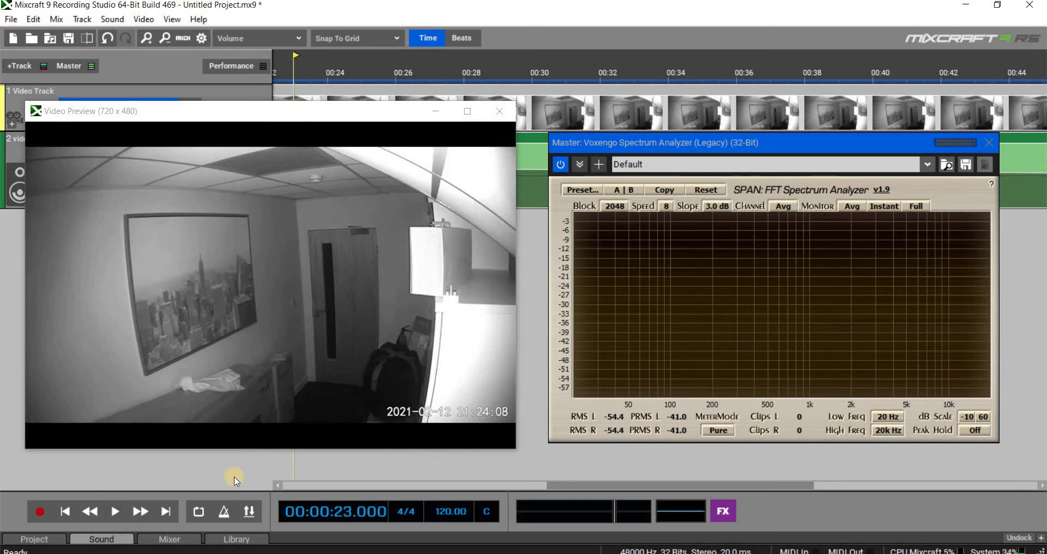
click(112, 513)
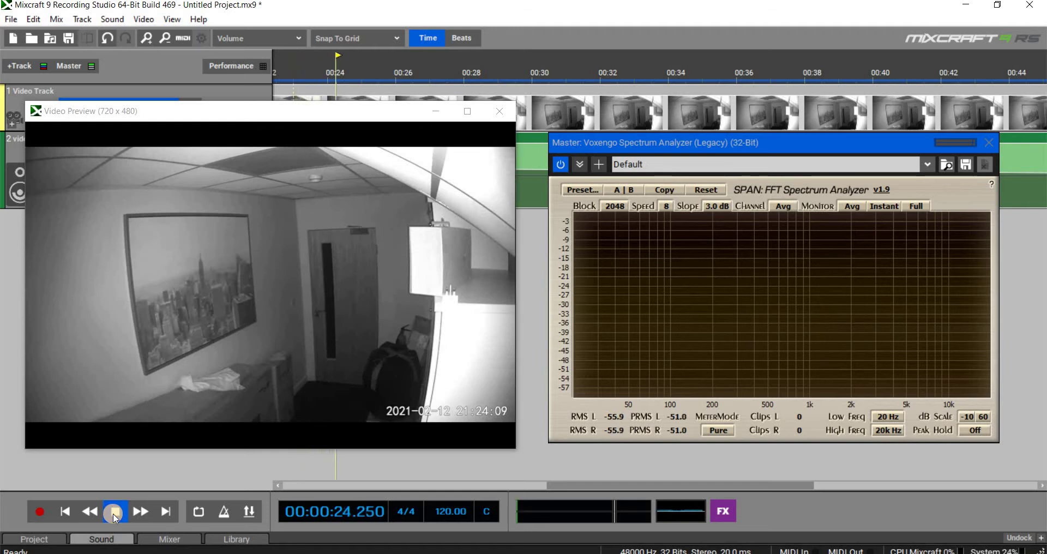
click(115, 514)
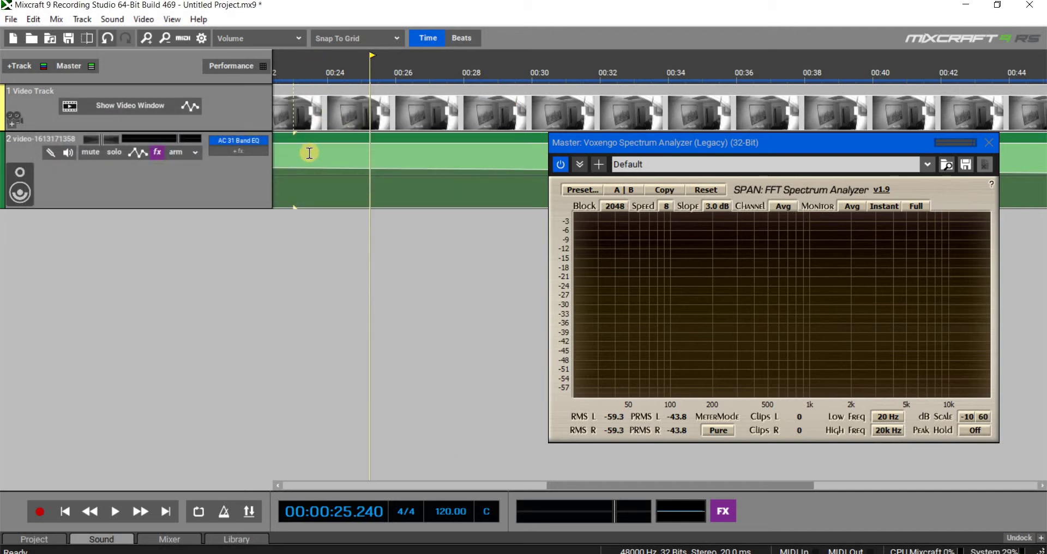
Step: Select the audio track's section from about 23 to 27 seconds and play it as a loop
drag(311, 166, 433, 167)
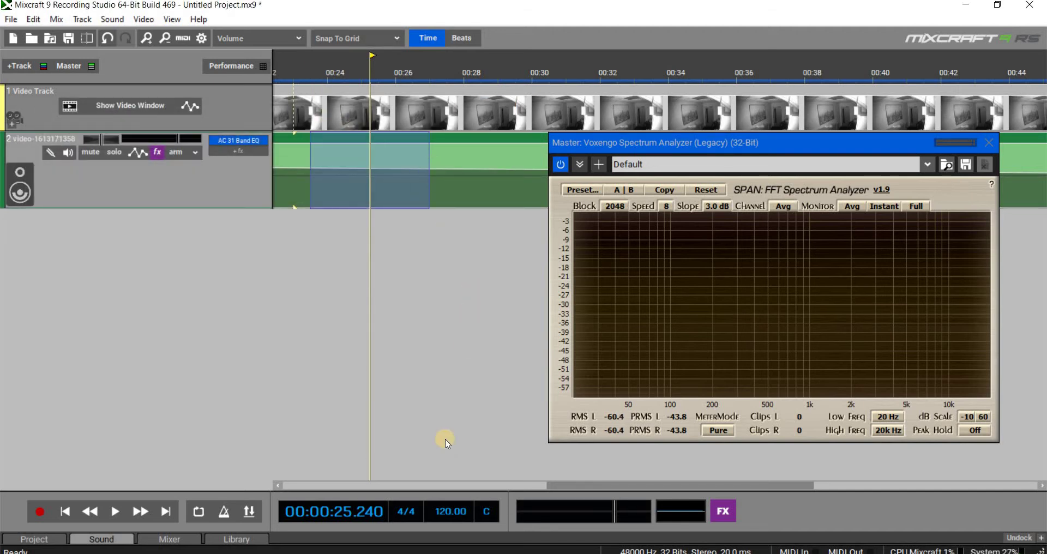
click(198, 512)
click(119, 513)
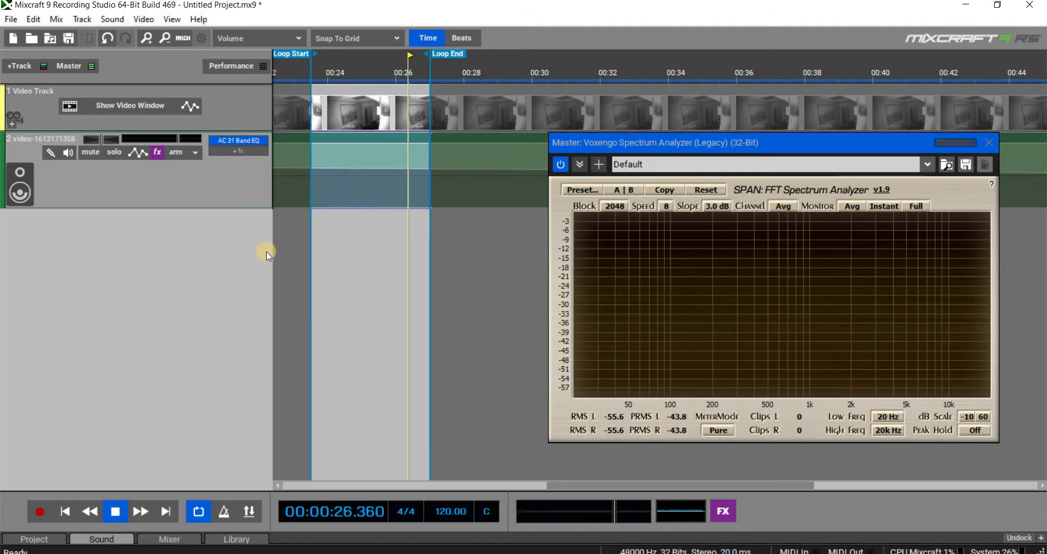
Step: Open the audio track's 31 Band EQ and set its output level to 0
click(229, 143)
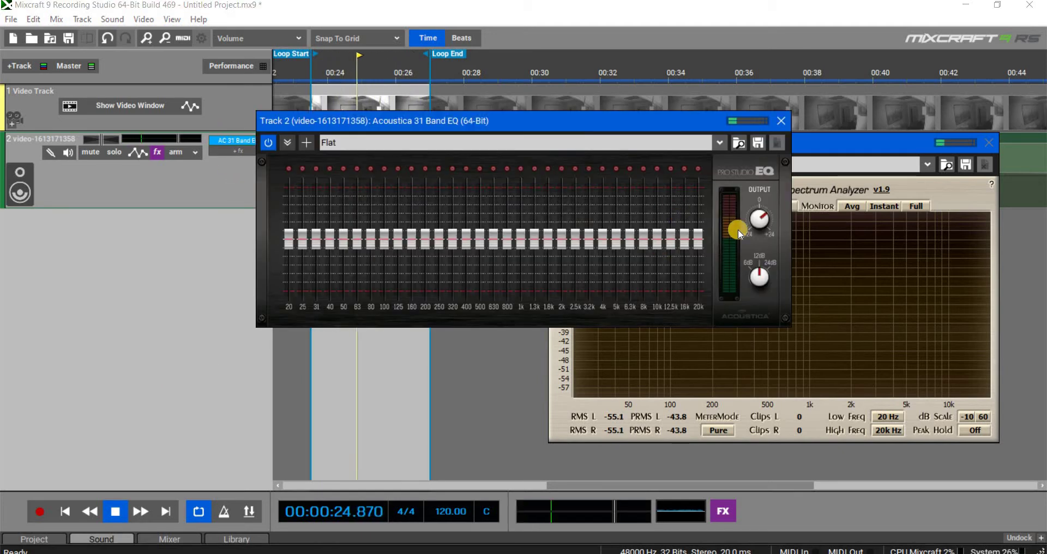
drag(753, 218, 754, 249)
Step: Arrange the 31 Band EQ and spectrum analyzer windows side by side, clear of each other and of the track's controls
drag(578, 124, 458, 150)
drag(306, 194, 344, 190)
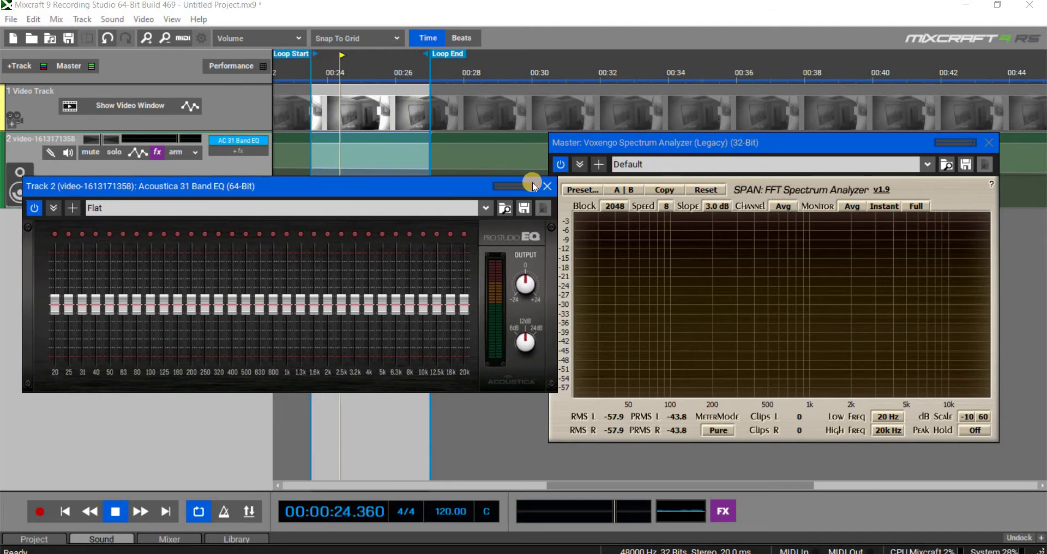
drag(681, 152, 720, 157)
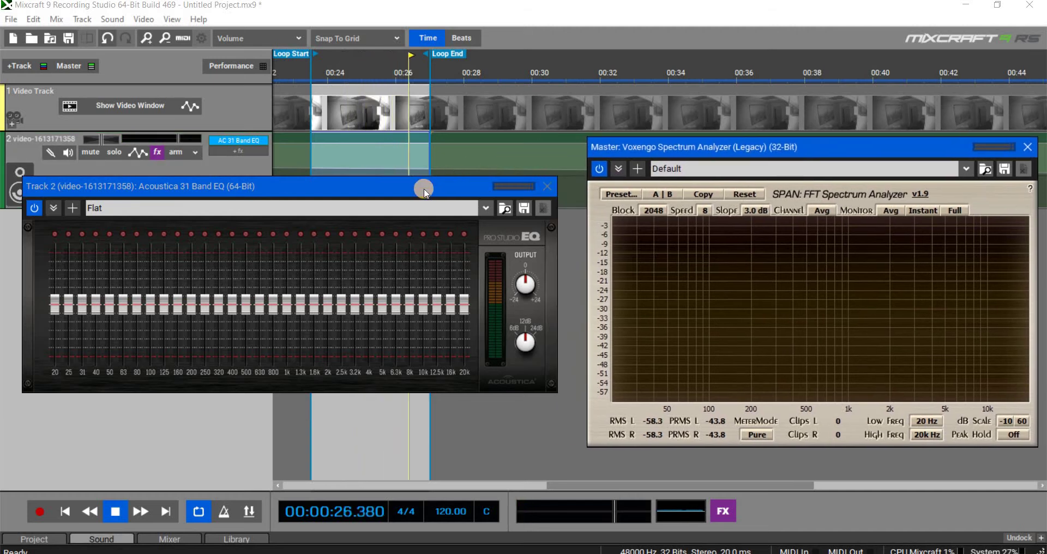
drag(425, 189, 448, 200)
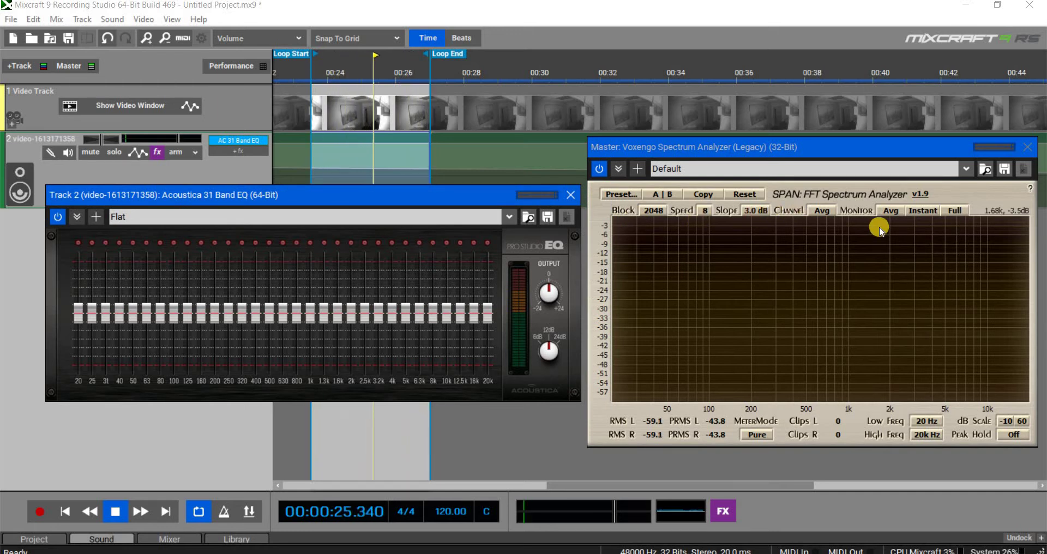
Step: Raise the EQ's output level above 0 as a trial, then return it to 0
drag(546, 292, 545, 291)
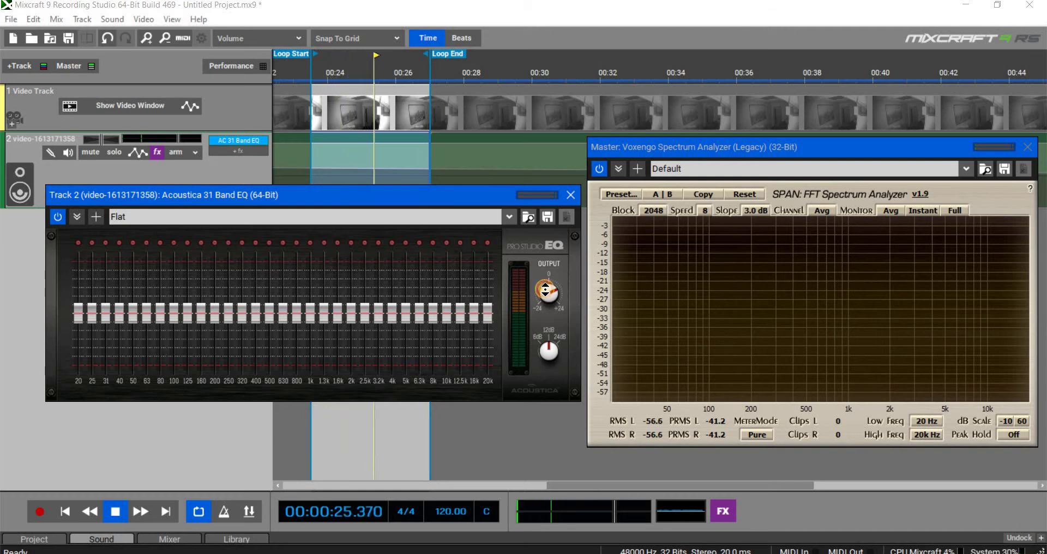
drag(545, 291, 548, 330)
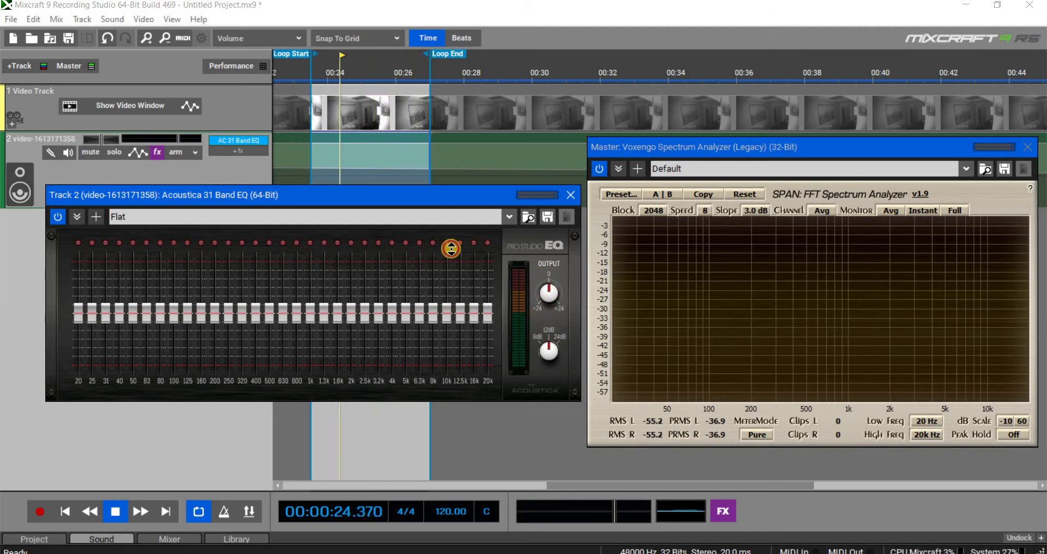
Step: Reload the Default preset for the Voxengo Spectrum Analyzer in the master track's effects list and close the list
click(727, 510)
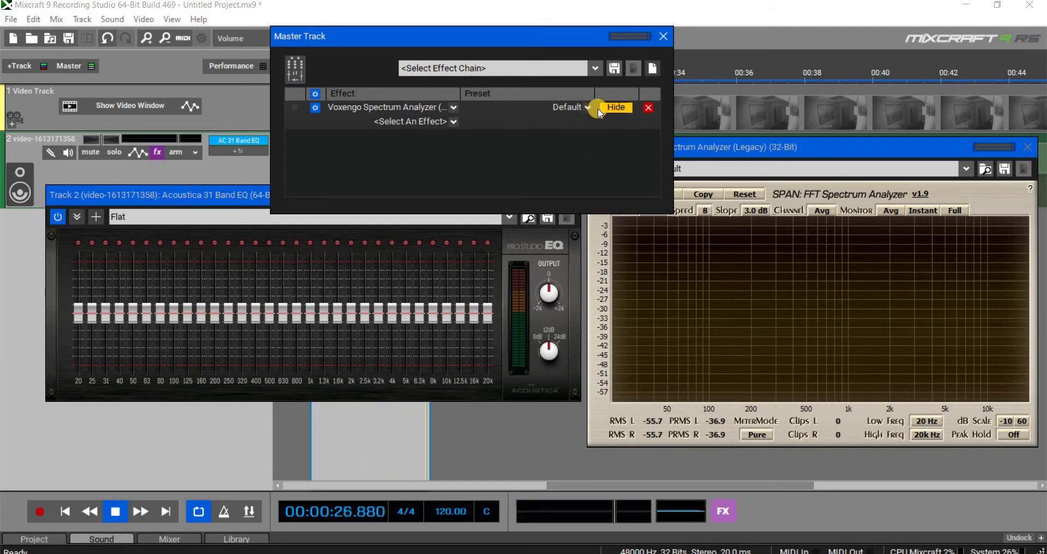
click(616, 109)
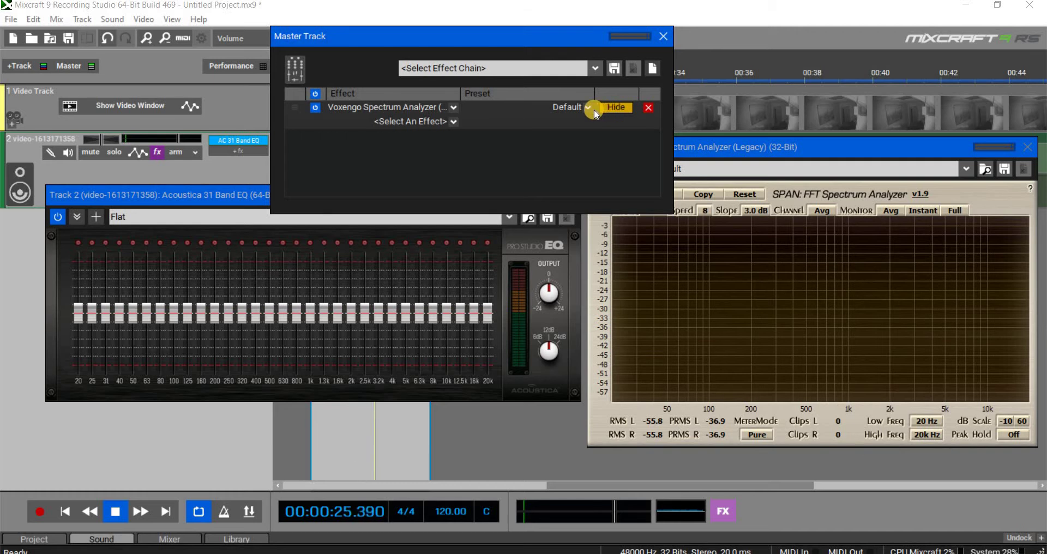
click(593, 108)
click(593, 108)
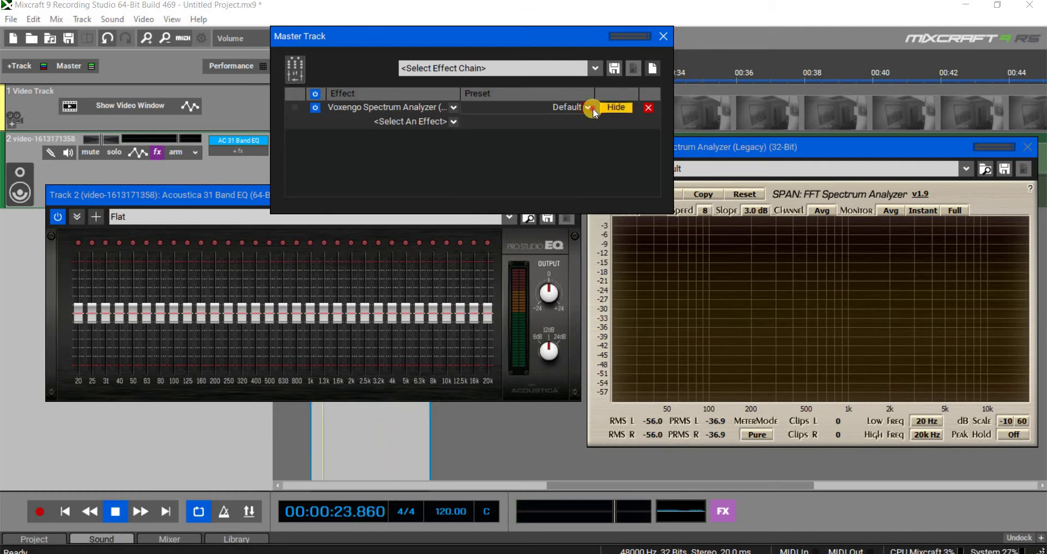
click(556, 109)
click(542, 136)
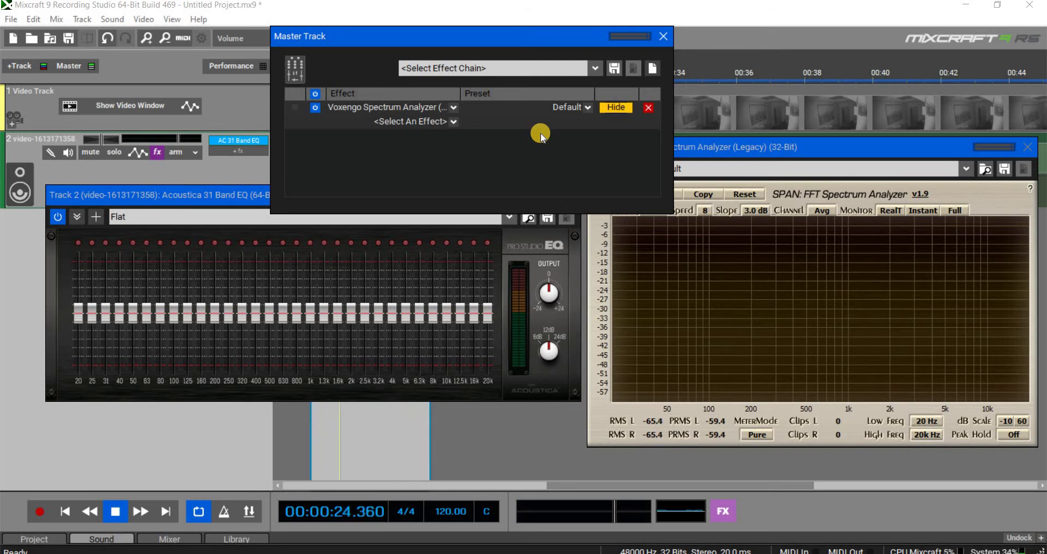
click(663, 37)
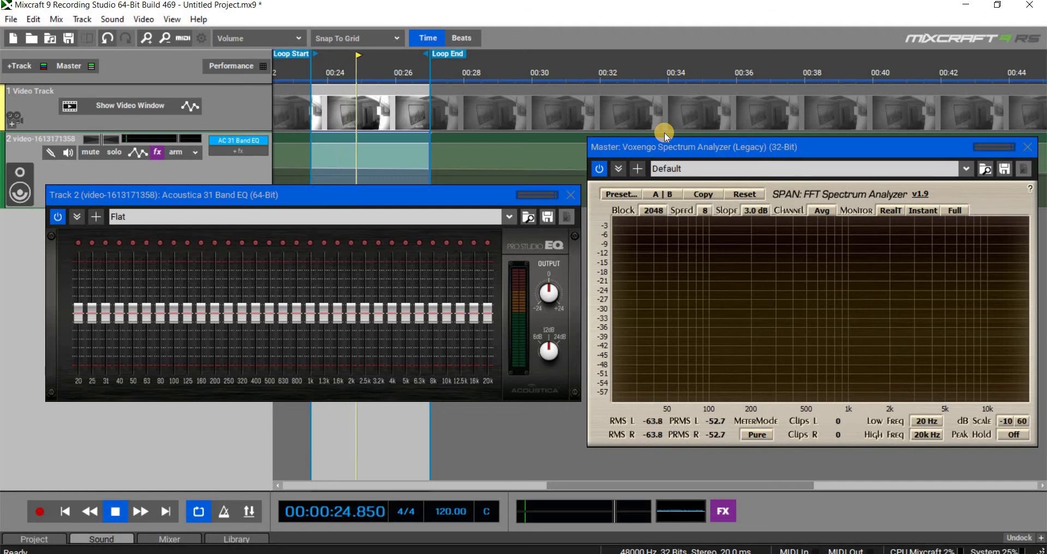
Step: Move the 31 Band EQ window up alongside the spectrum analyzer and set the analyzer's Monitor mode to Avg
click(600, 169)
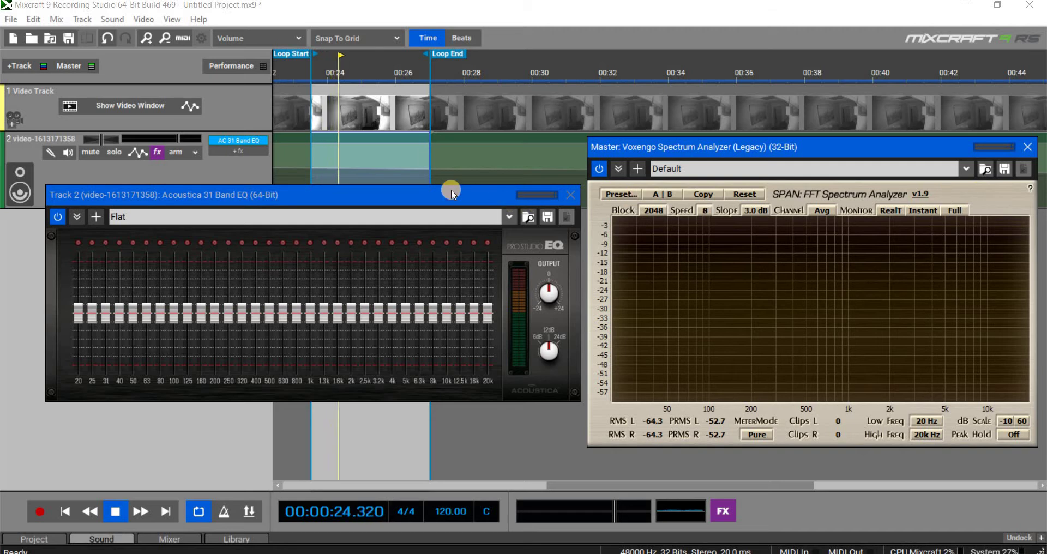
drag(420, 202, 407, 159)
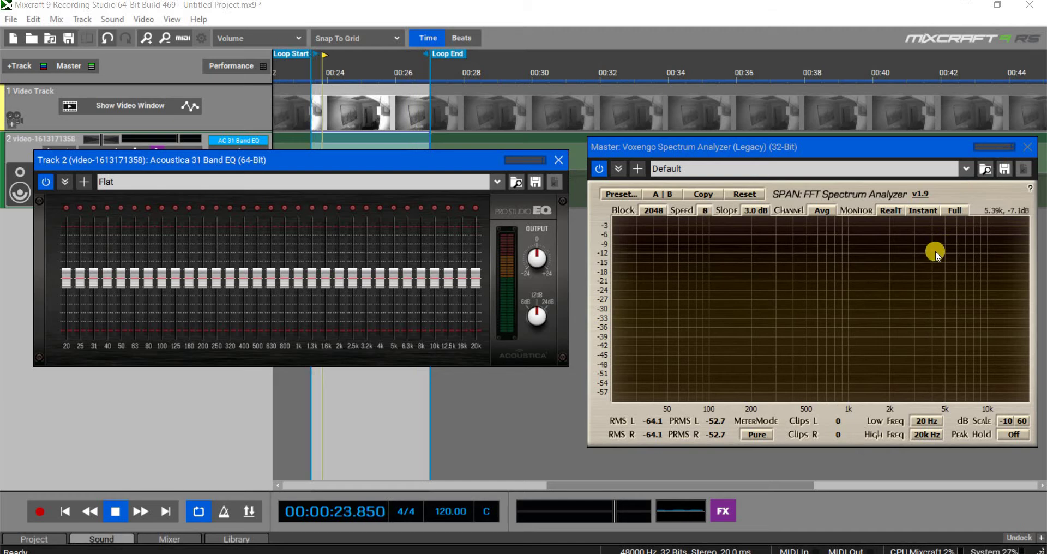
click(891, 210)
click(896, 234)
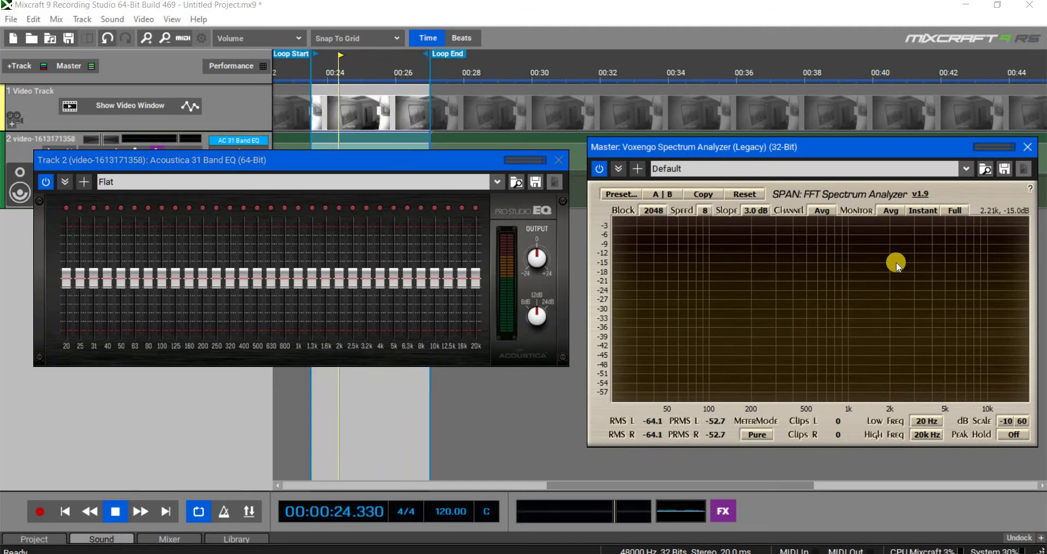
Step: Raise the 31 Band EQ's output level as a trial during playback, then bring it back to 0
mouse_move(530, 250)
mouse_down()
mouse_move(532, 264)
mouse_move(537, 224)
mouse_move(537, 262)
mouse_up()
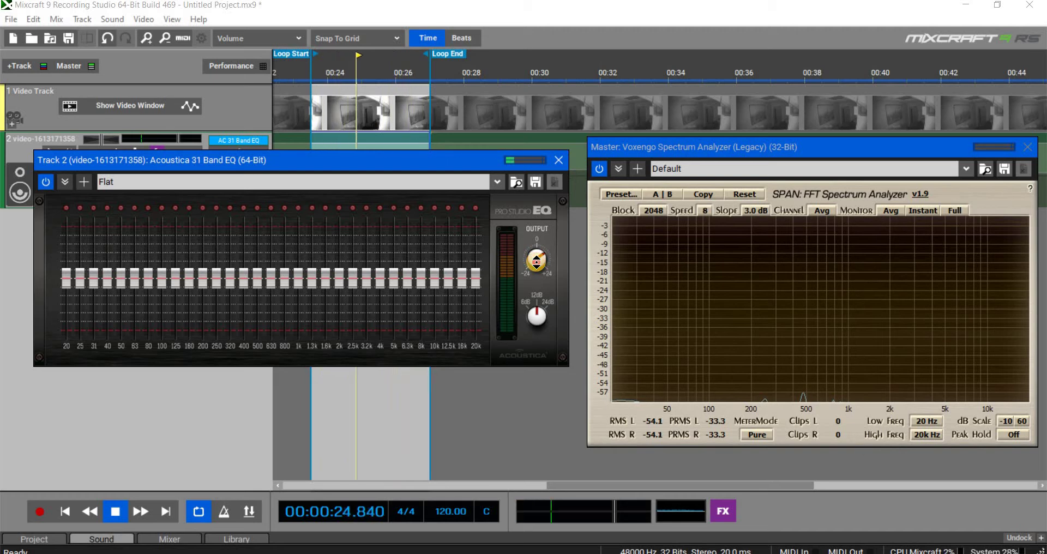
drag(537, 262, 538, 282)
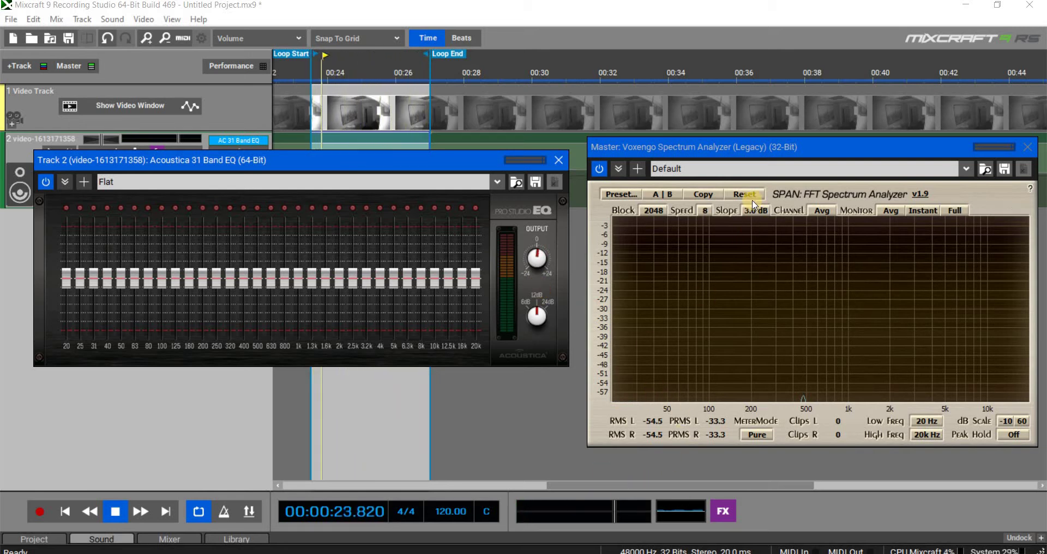
Step: Clear the analyzer's averaged trace by switching its Monitor mode to RealT and back to Avg
click(890, 211)
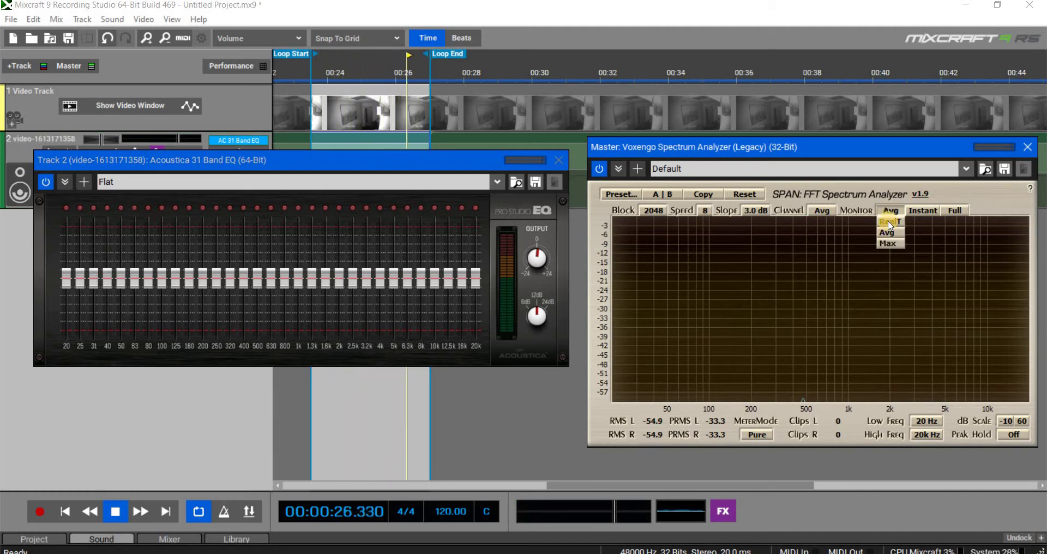
click(888, 236)
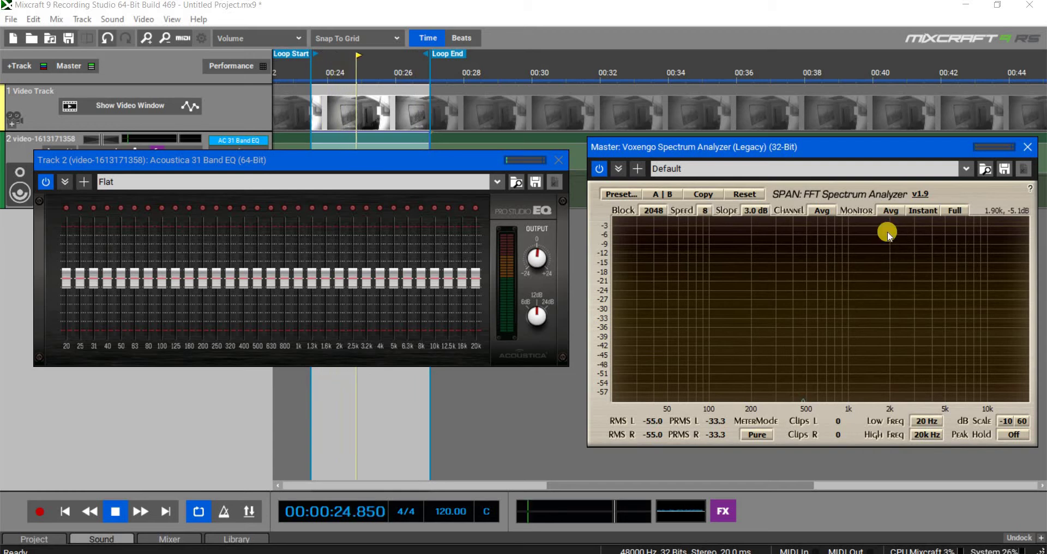
click(886, 218)
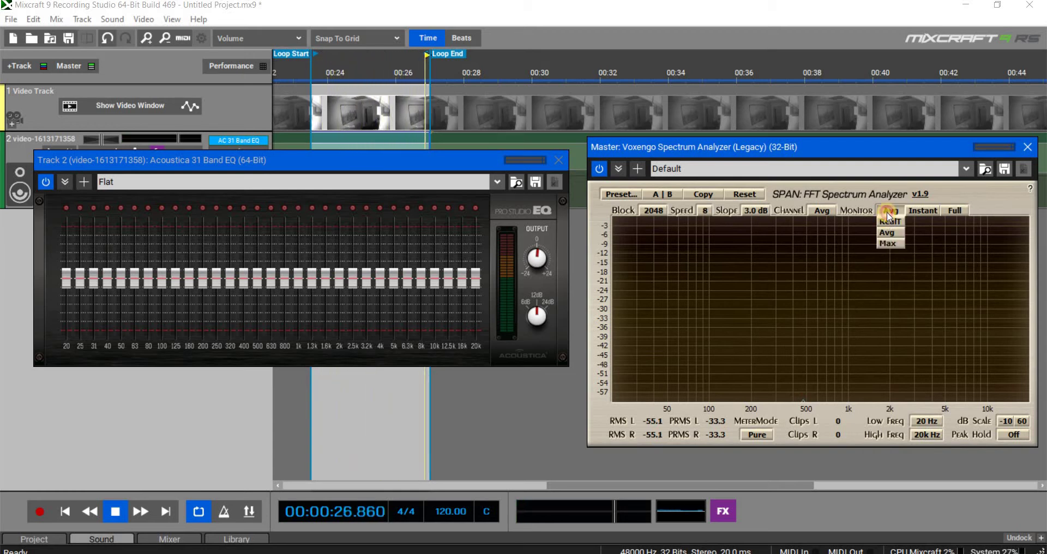
click(888, 226)
click(889, 233)
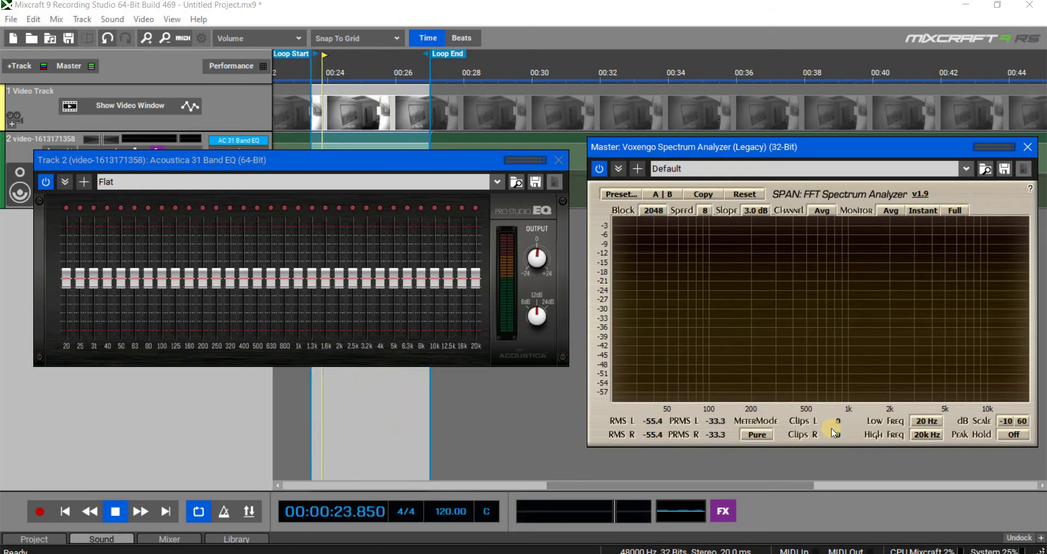
Step: Raise the 31 Band EQ's output level well above 0 while the loop plays, then stop playback
click(535, 259)
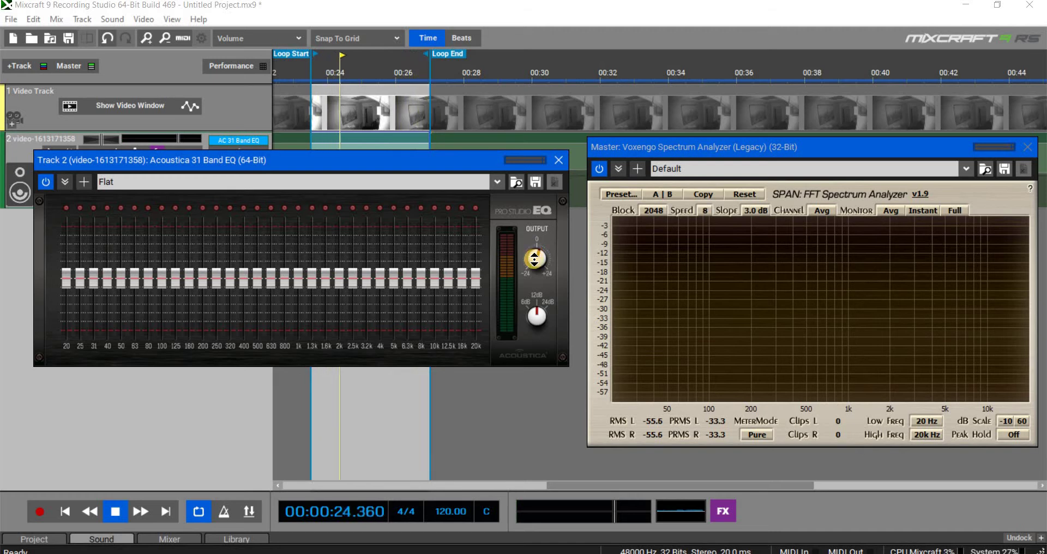
drag(533, 252, 531, 262)
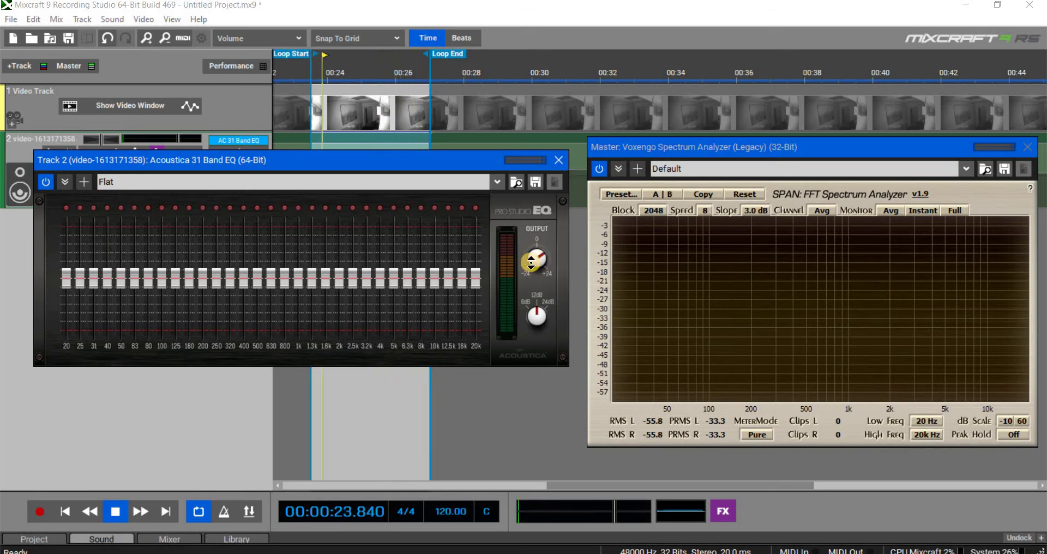
drag(530, 255, 529, 261)
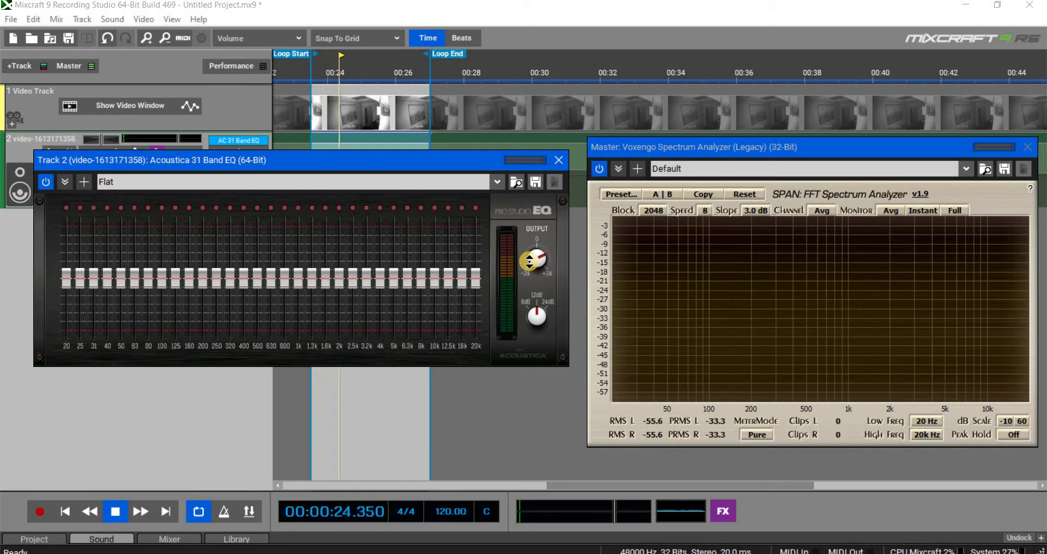
drag(529, 261, 529, 254)
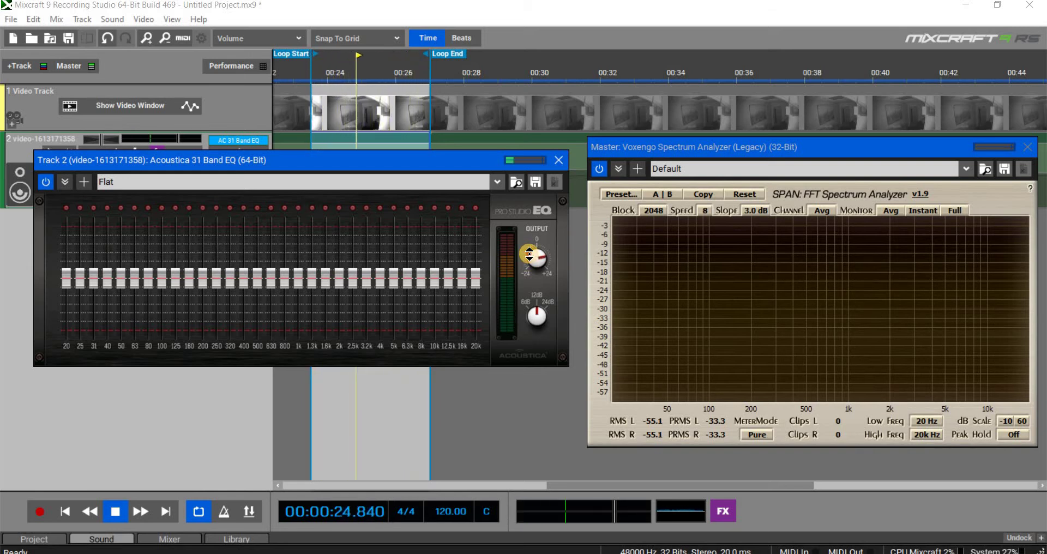
drag(529, 253, 529, 246)
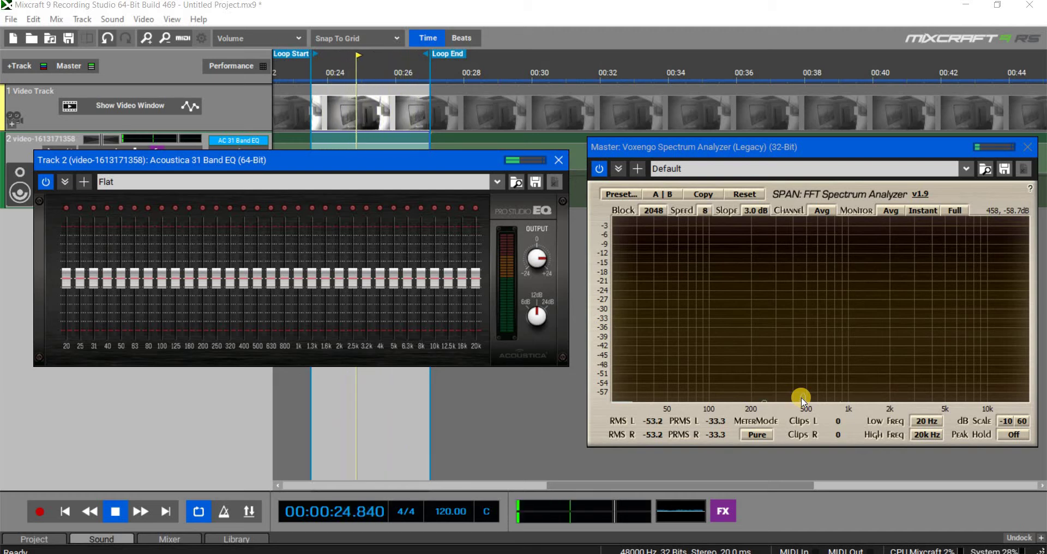
click(97, 513)
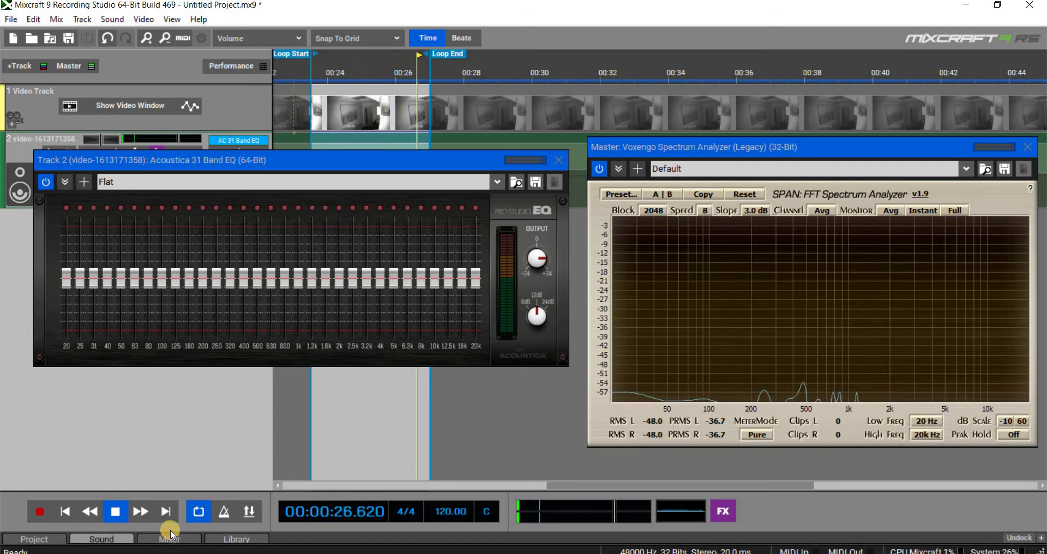
click(116, 513)
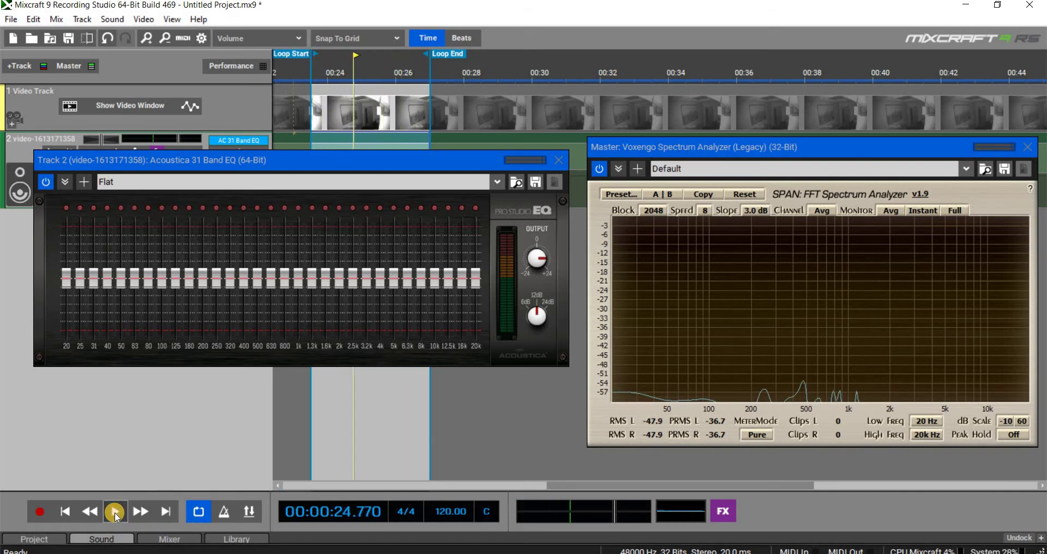
Step: Restart the analyzer's averaging with playback stopped by choosing RealT monitoring and then Avg again
click(889, 212)
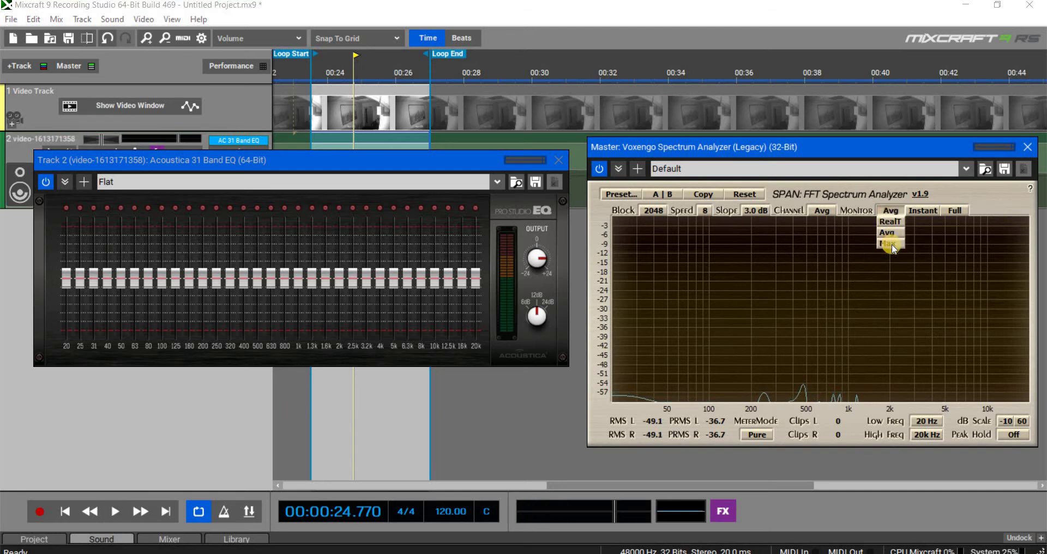
click(889, 221)
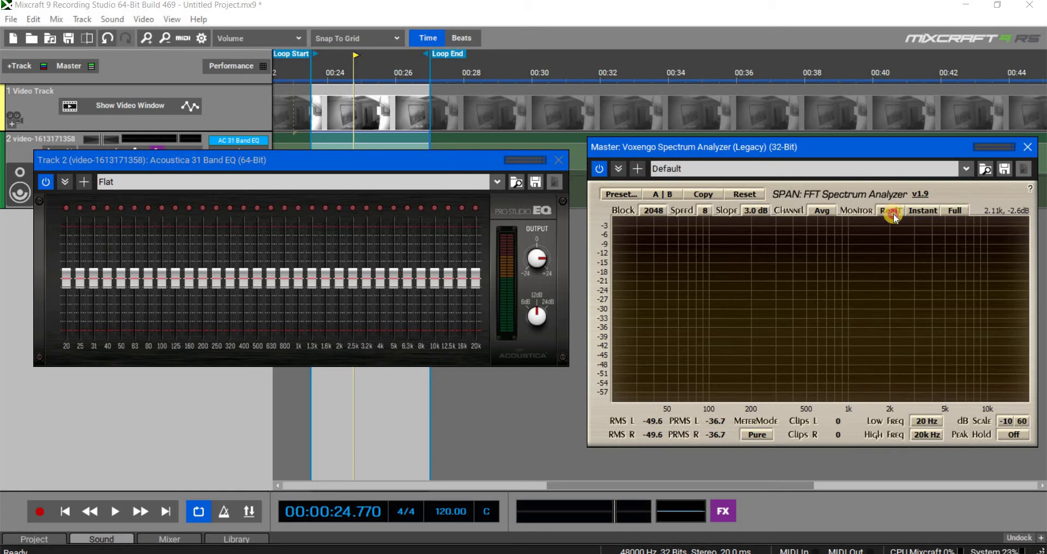
click(892, 214)
click(889, 233)
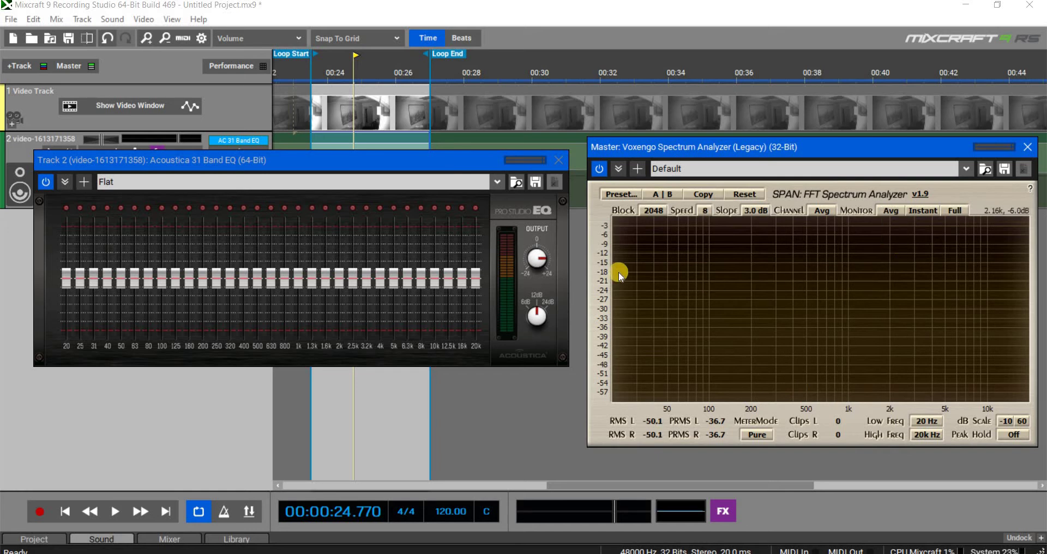
Step: Lower the 31 Band EQ's output level, keeping it slightly above 0, and resume loop playback
drag(535, 281, 535, 293)
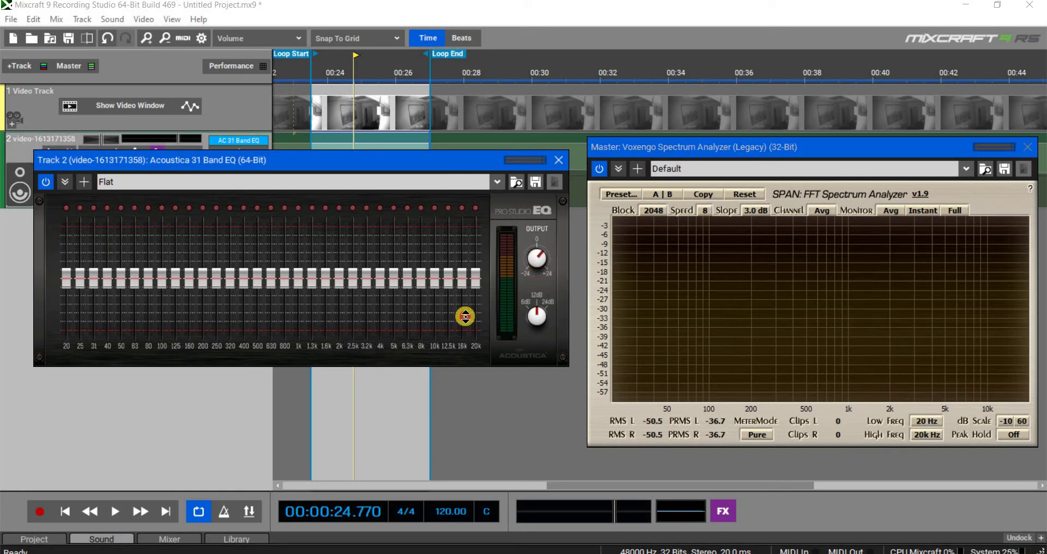
key(space)
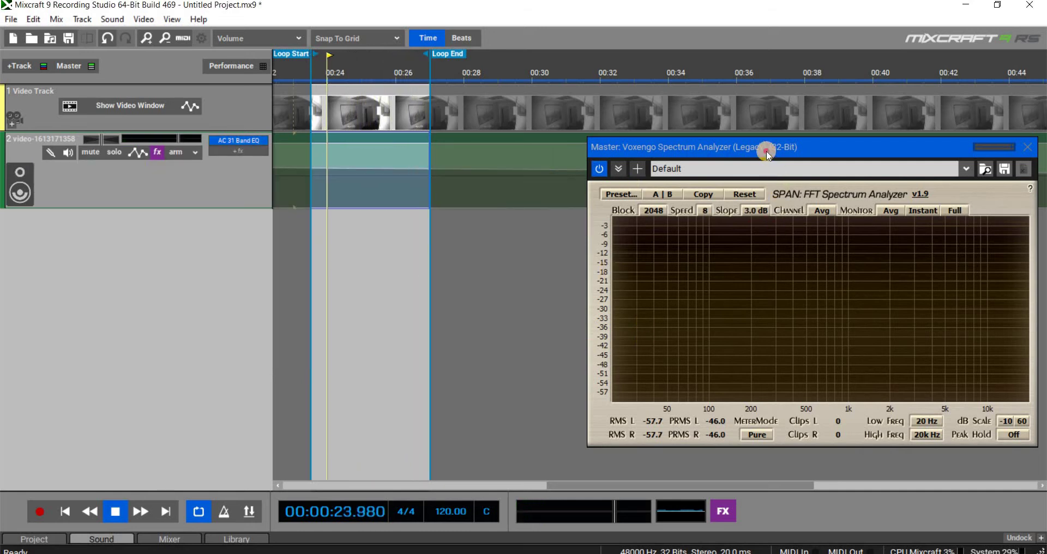
Step: Close the spectrum analyzer window, remove the analyzer from the master track's effects, and close the effects list
drag(766, 153, 536, 187)
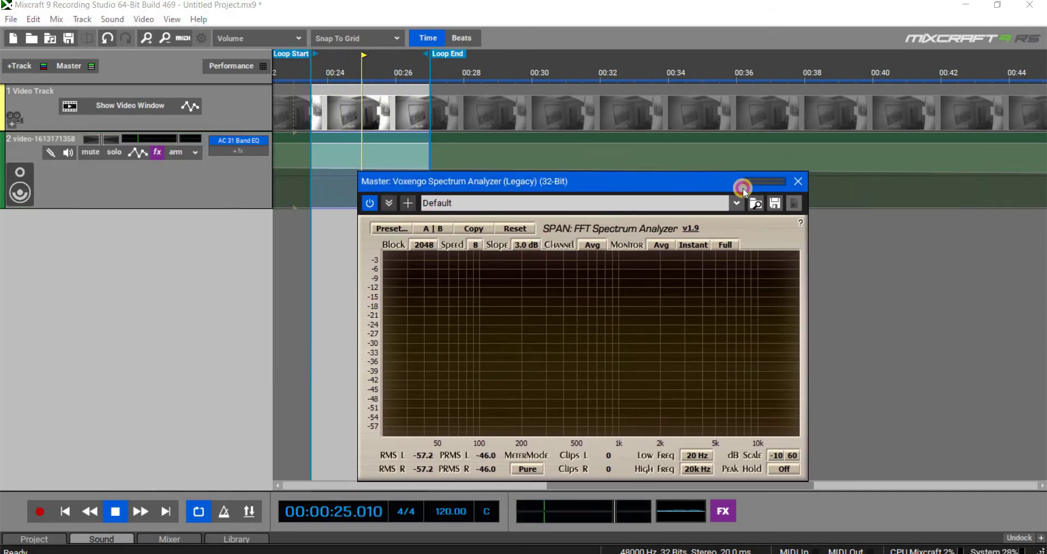
click(797, 181)
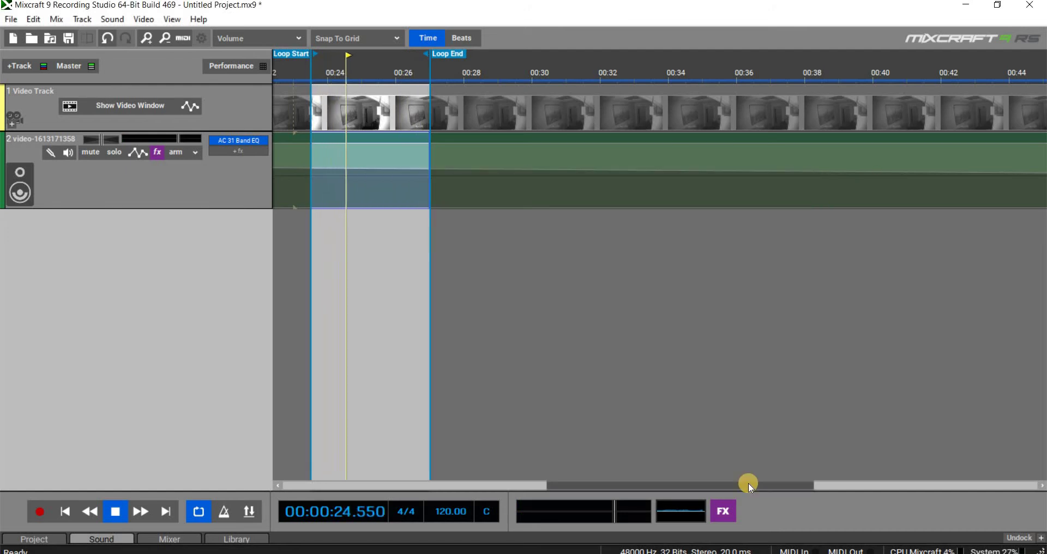
click(715, 516)
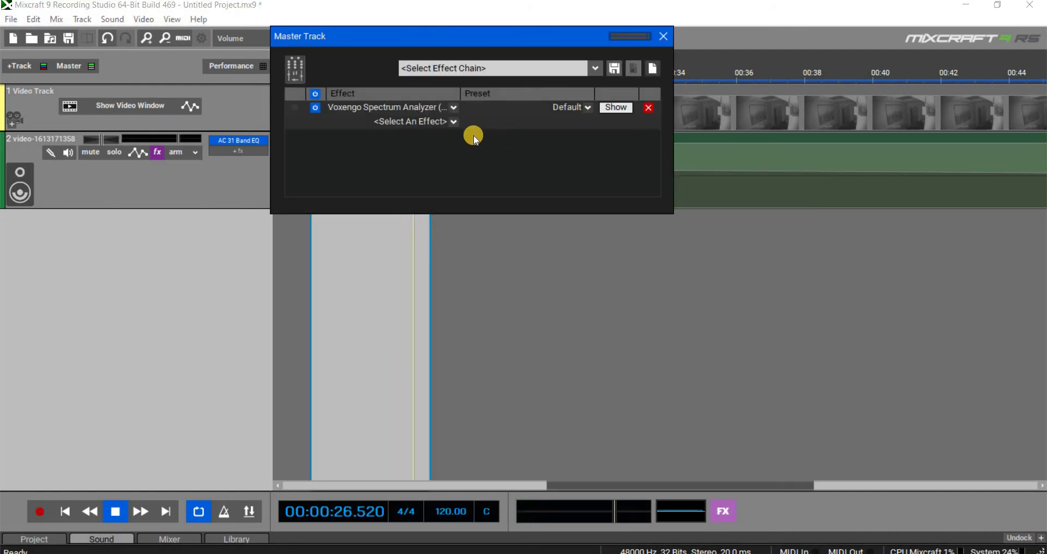
click(648, 107)
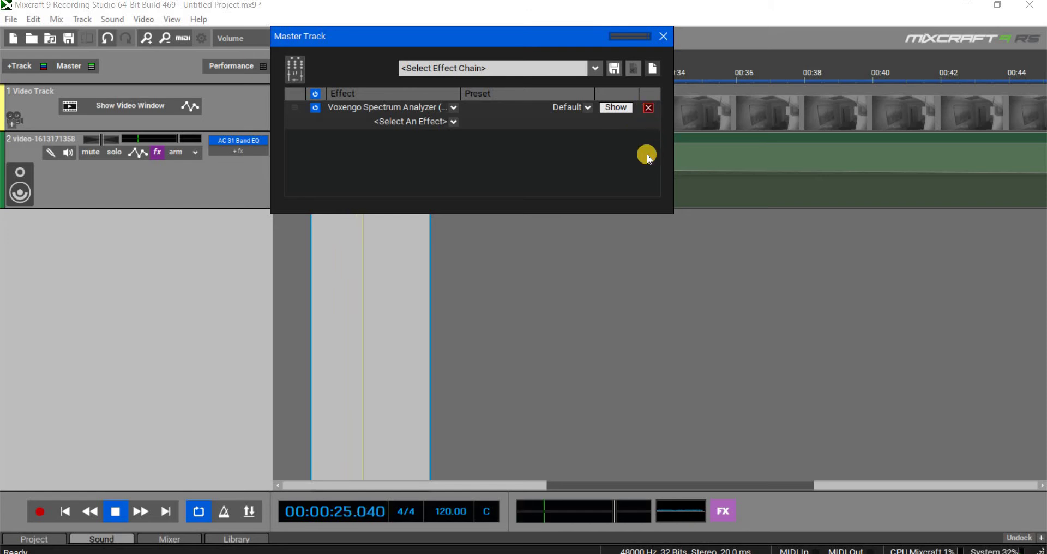
click(662, 38)
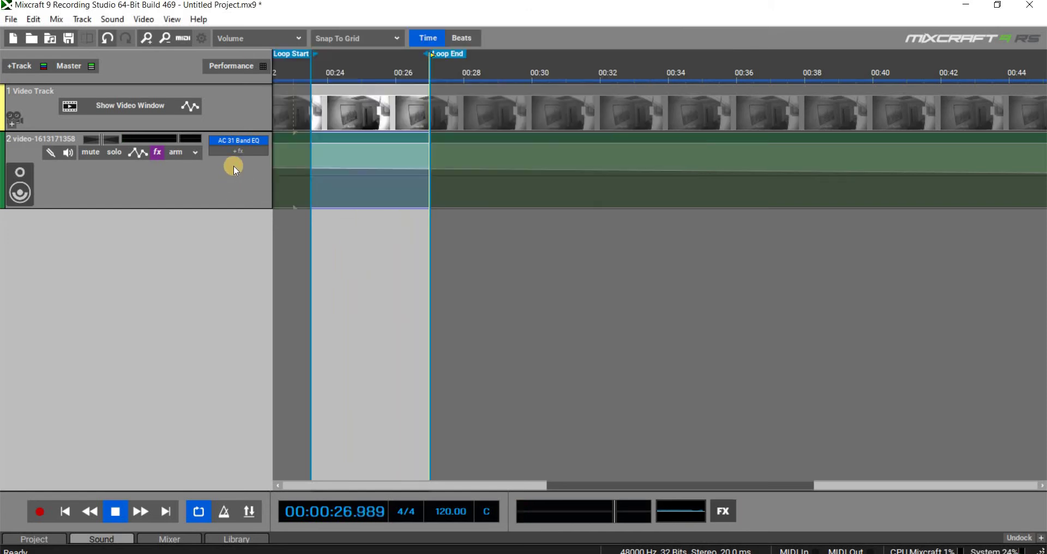
Step: Add the Voxengo SPAN Spectrum Analyzer to the audio track after the 31 Band EQ and close its window
click(239, 150)
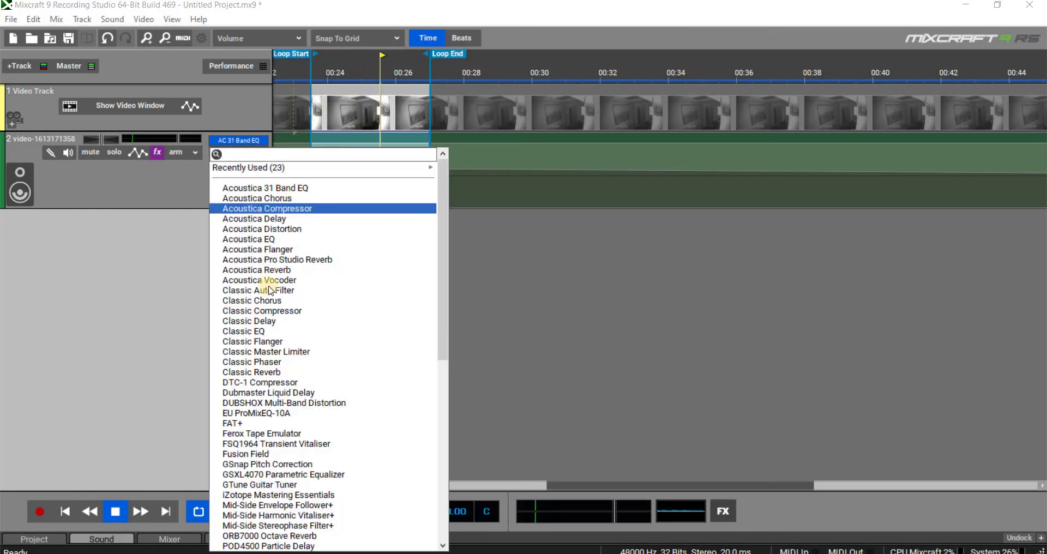
scroll(424, 534, down, 11)
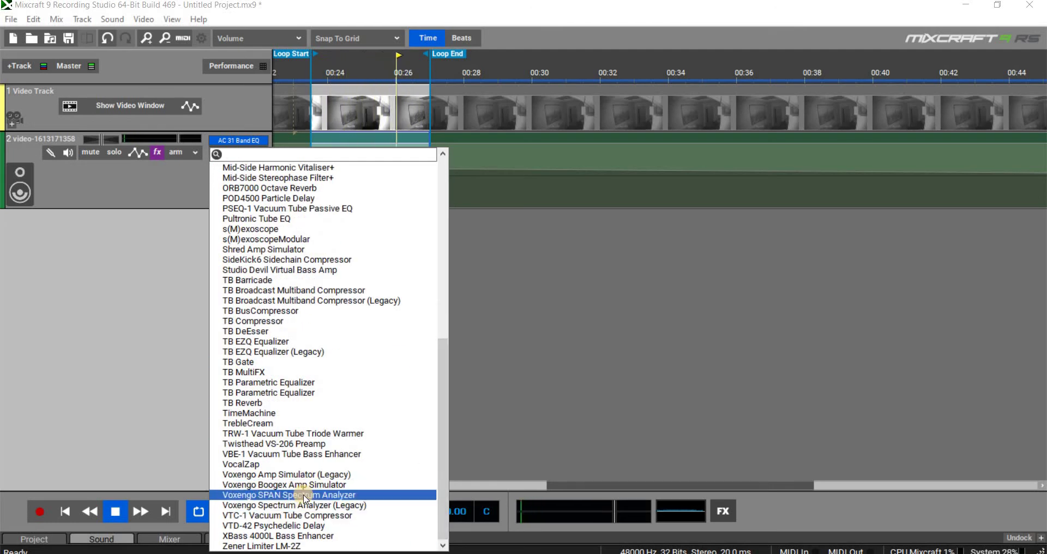
click(304, 495)
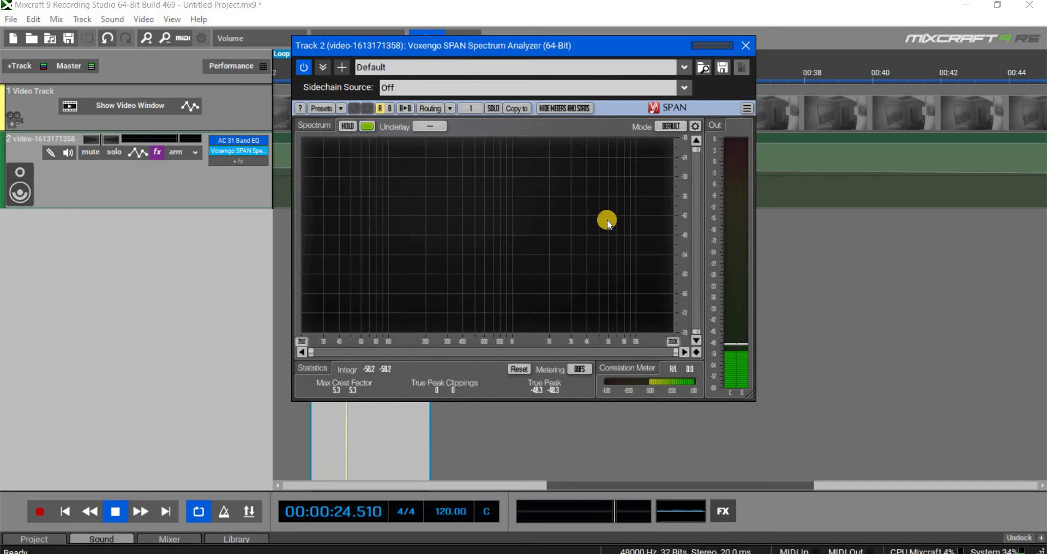
click(745, 45)
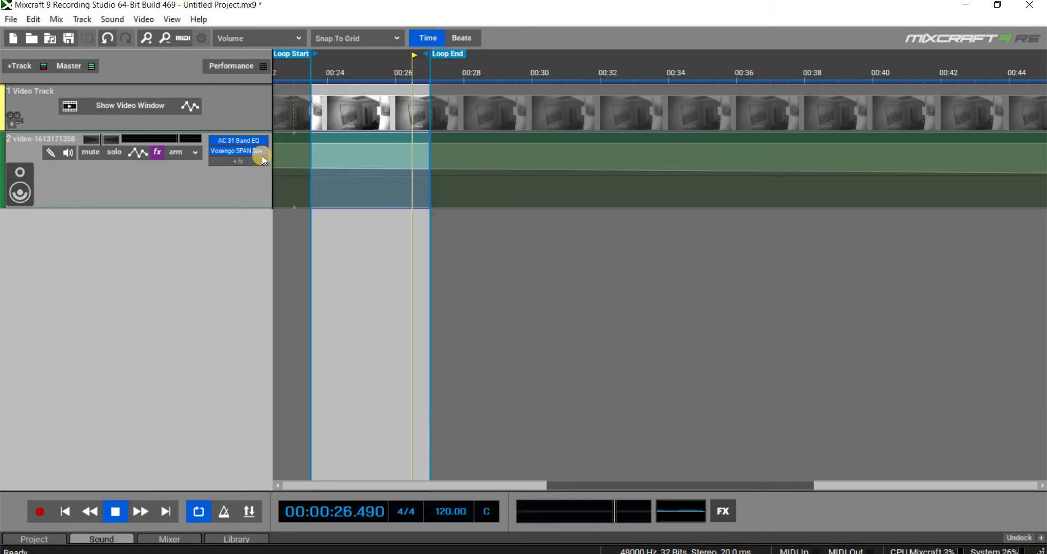
Step: Replace the audio track's SPAN analyzer with Voxengo Spectrum Analyzer (Legacy), move its window off the effect list, and close the list
click(157, 152)
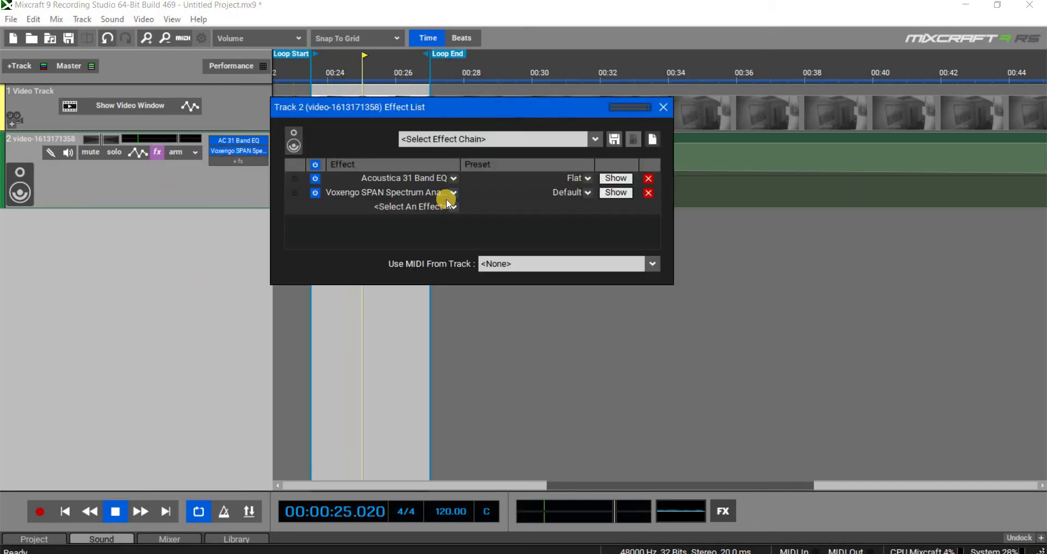
click(452, 194)
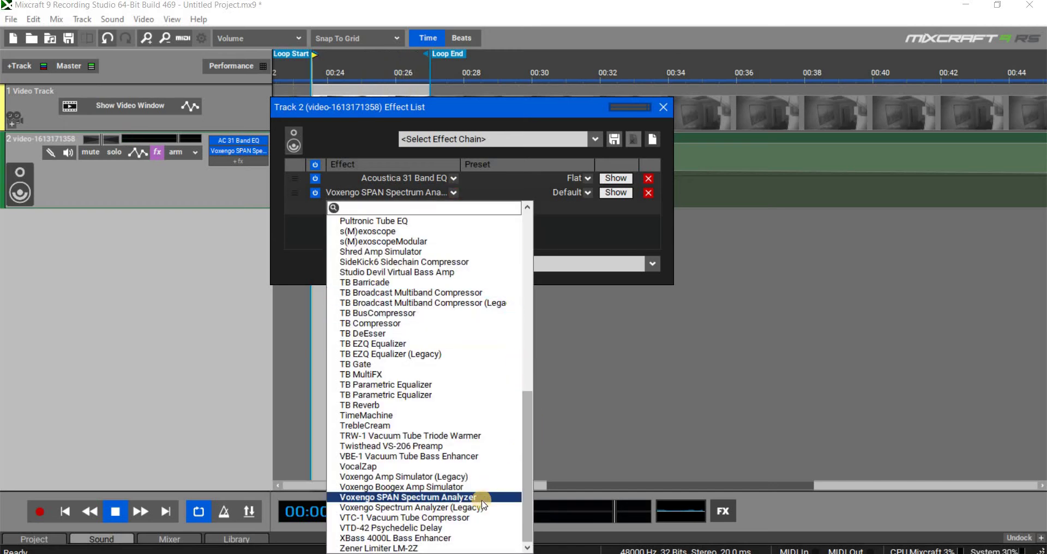
click(482, 507)
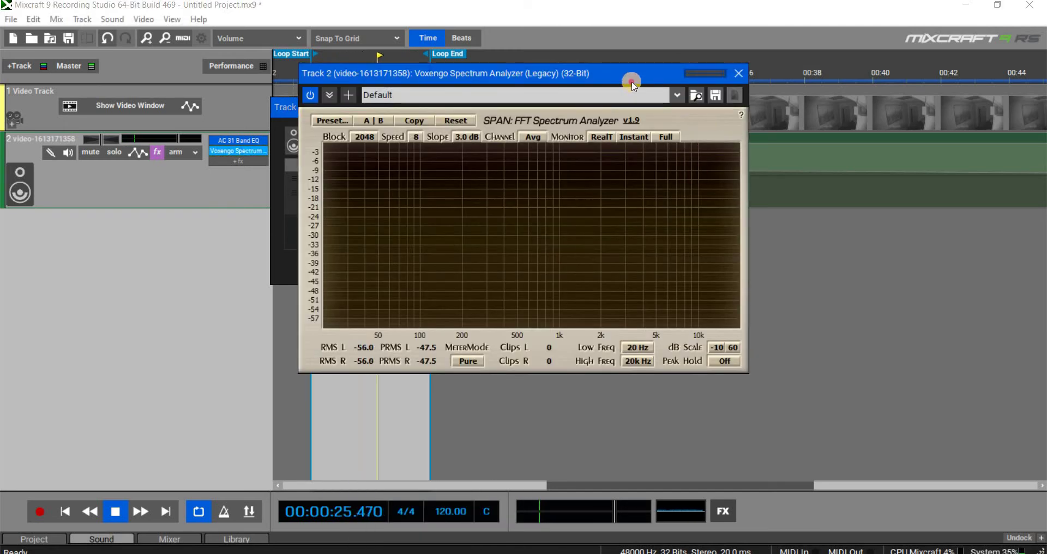
drag(633, 85, 887, 216)
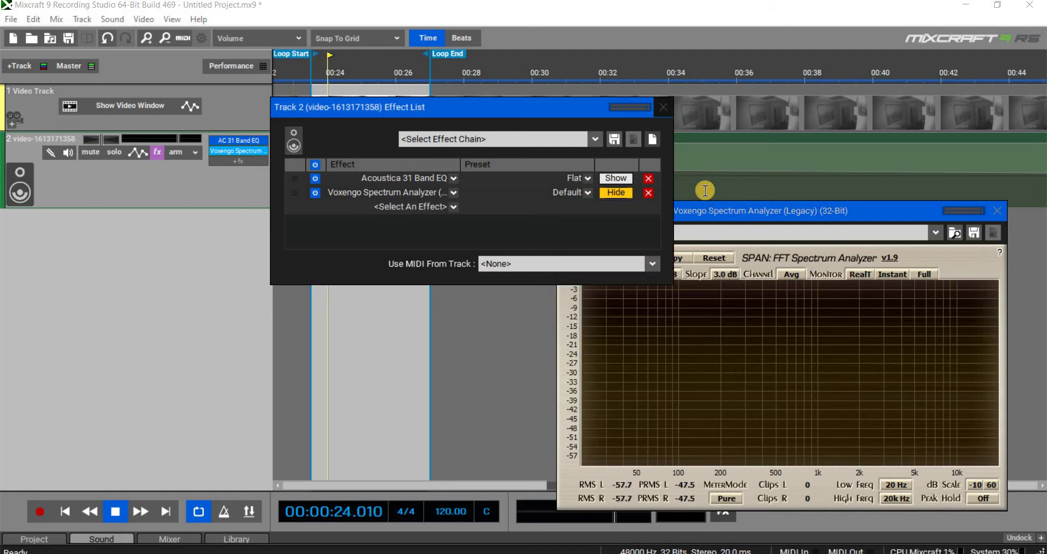
click(705, 190)
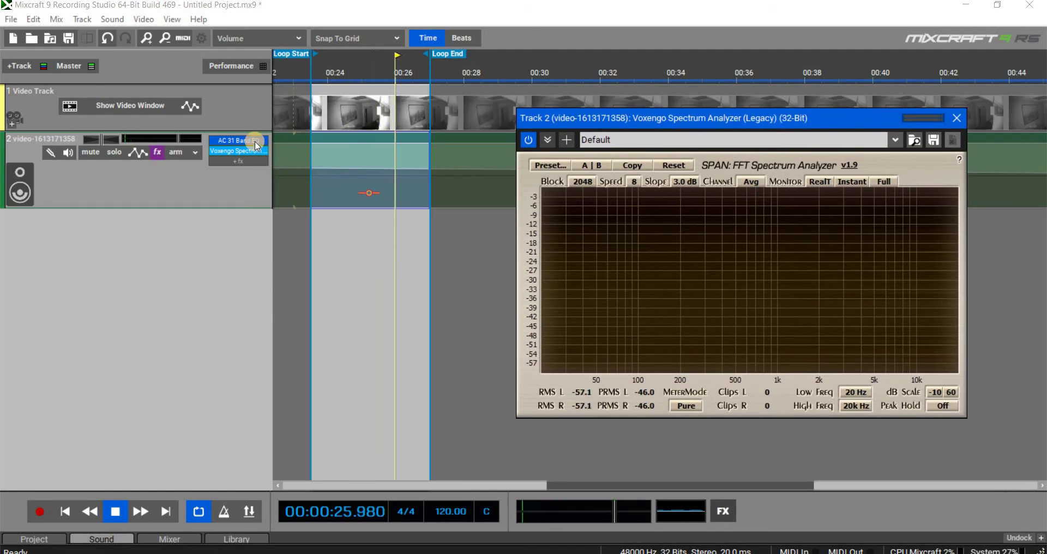
Step: Open the audio track's 31 Band EQ, raise its output level, and move its window clear of the spectrum analyzer
double_click(254, 141)
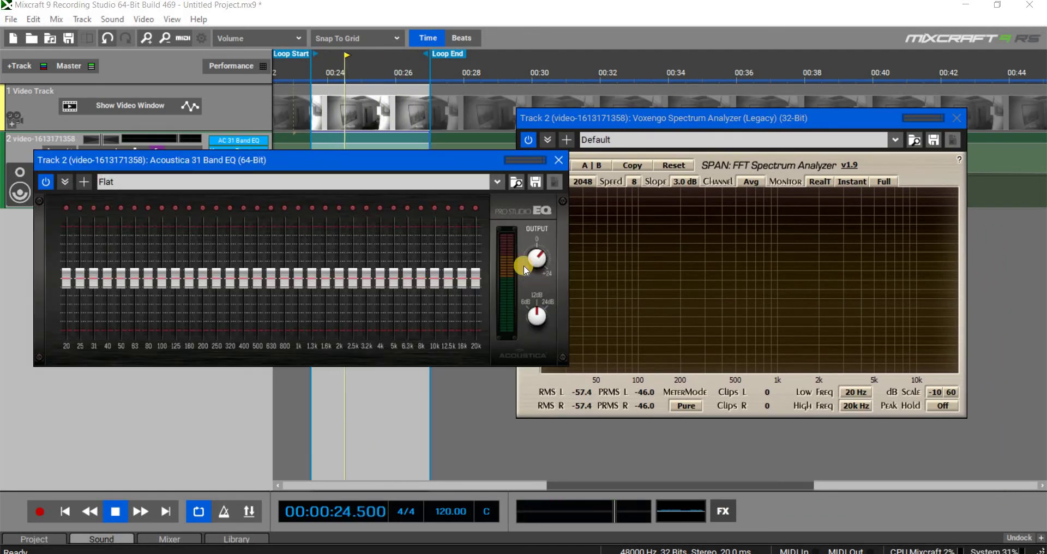
drag(530, 243, 533, 253)
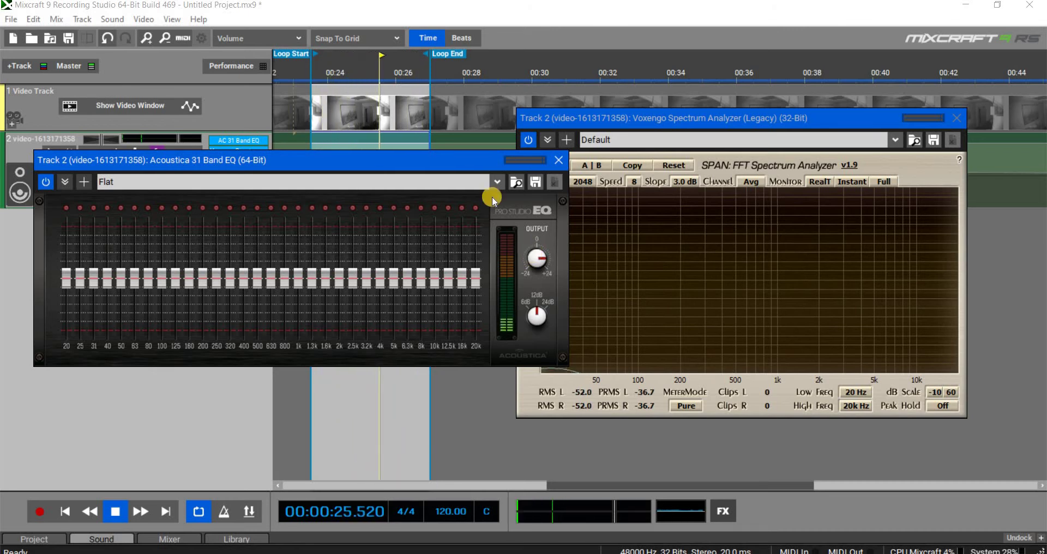
drag(453, 157, 355, 212)
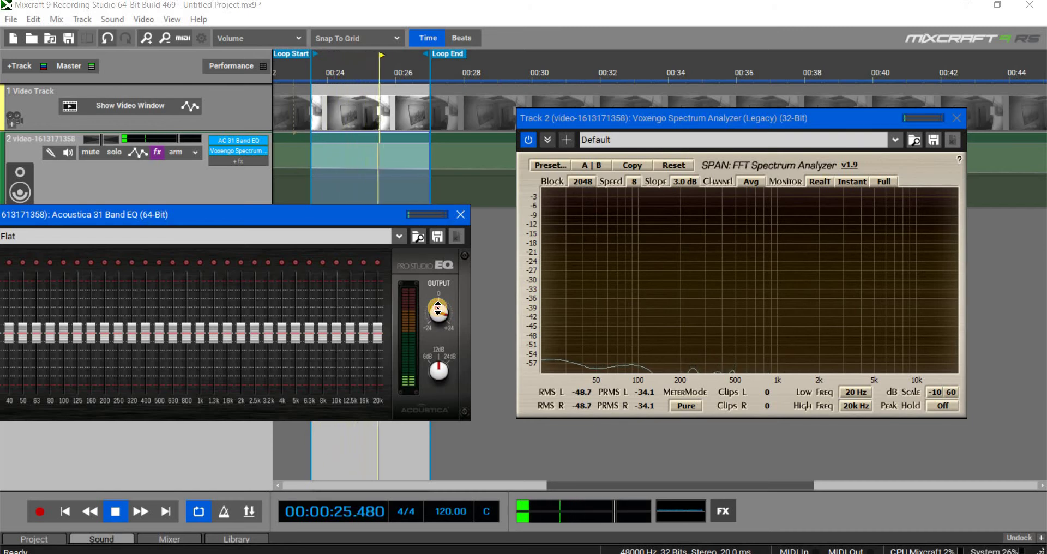
Step: Set the spectrum analyzer's monitor mode to Avg and reduce the 31 Band EQ's output level
click(820, 182)
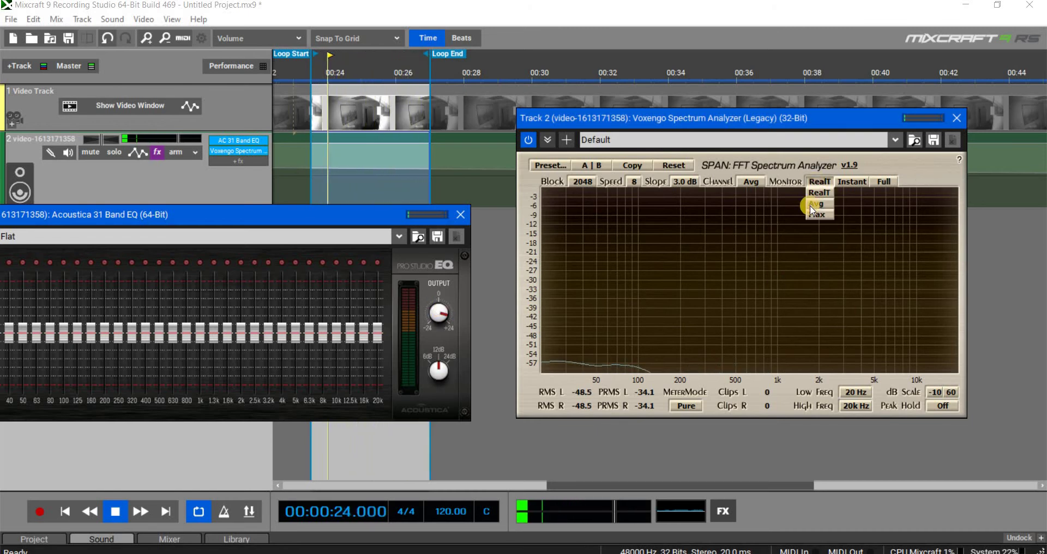
click(817, 202)
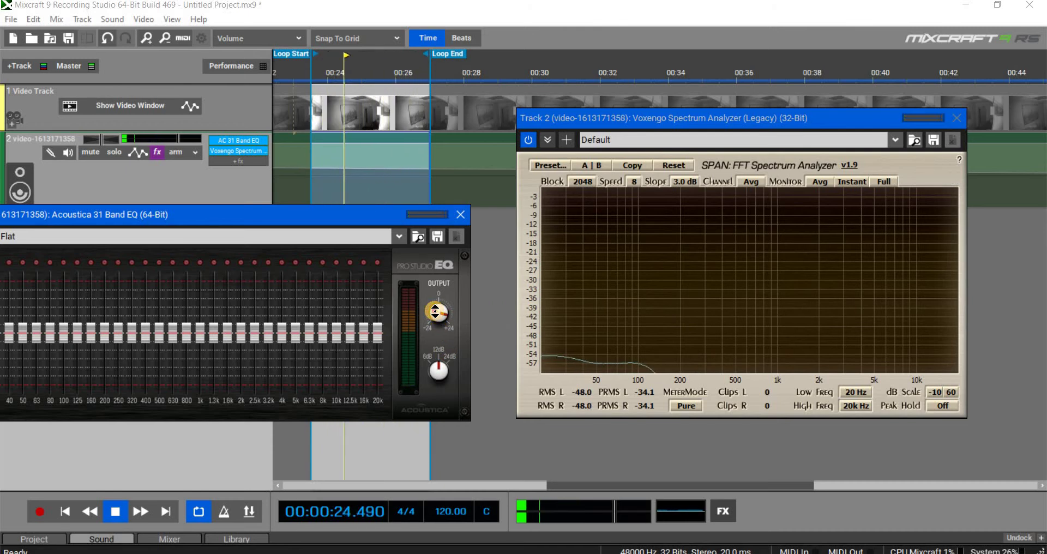
drag(433, 341, 433, 355)
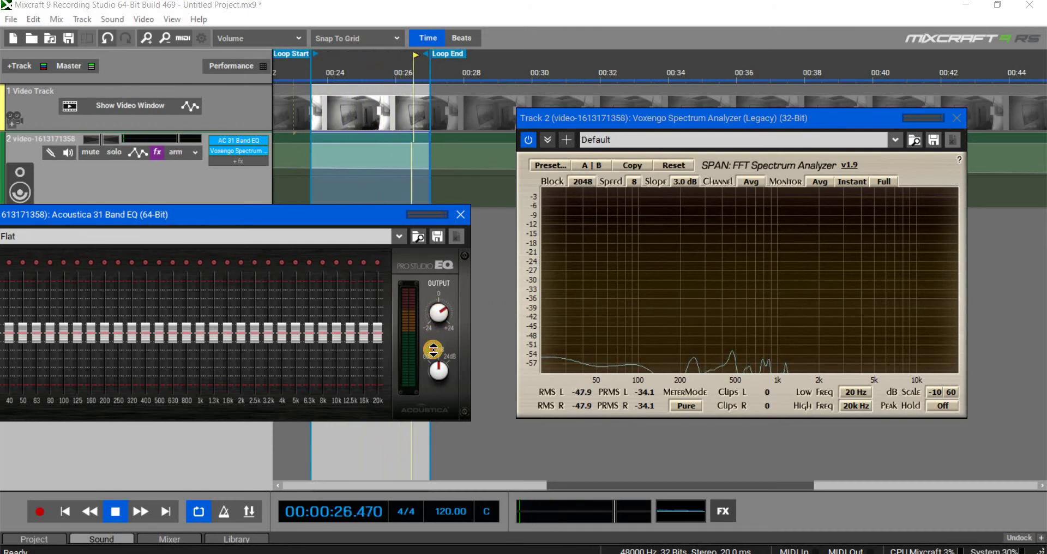
Step: Reselect the analyzer's Avg monitor mode and bring the 31 Band EQ's output level to 0
click(821, 183)
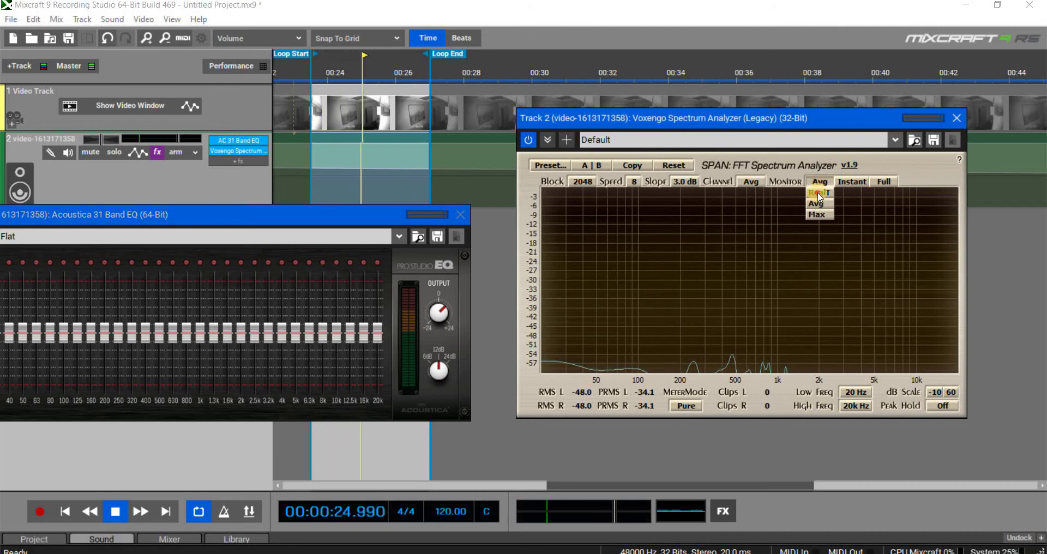
click(819, 205)
click(820, 181)
click(819, 195)
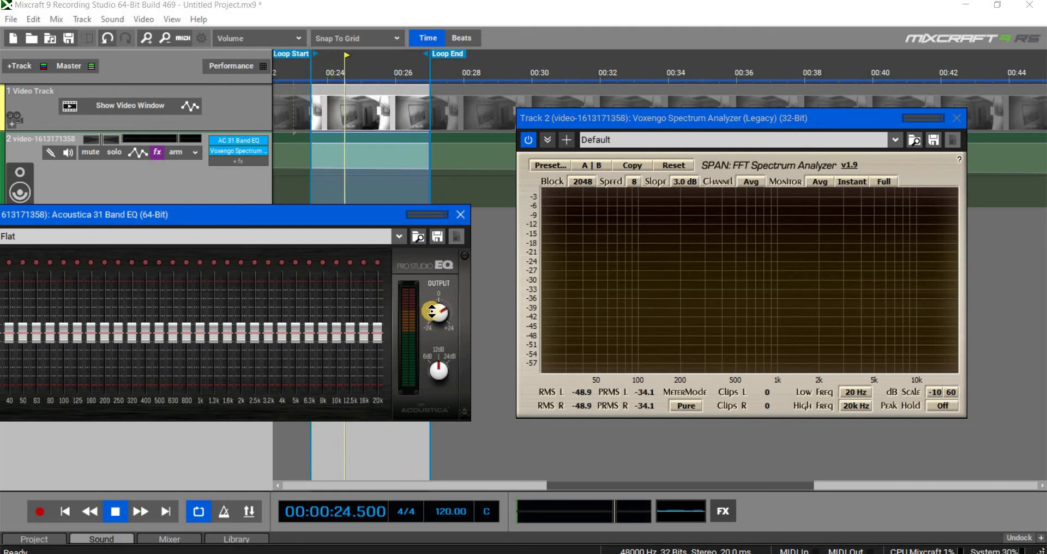
drag(432, 310, 439, 304)
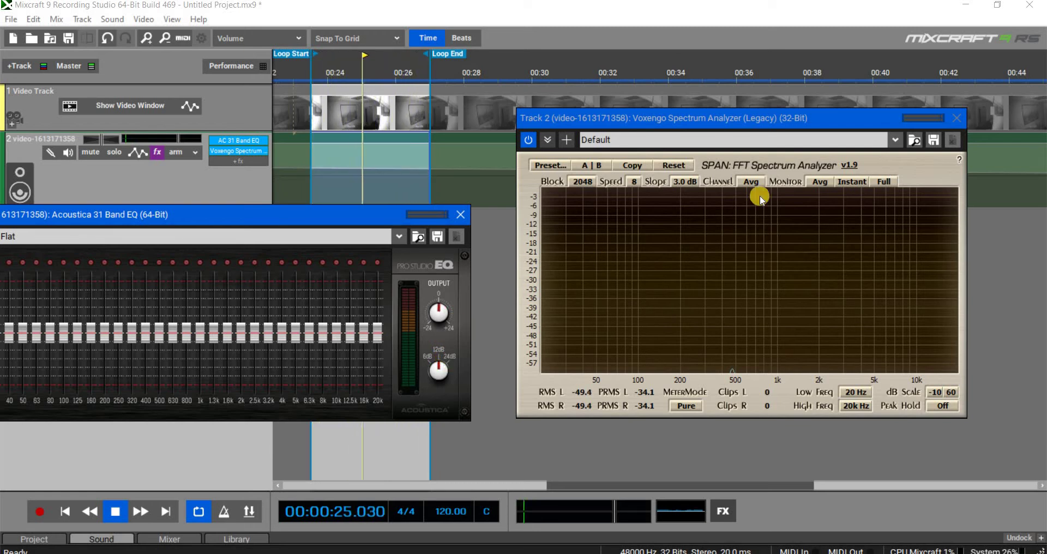
Step: Select Avg again as the analyzer's monitor mode and move the EQ window off the audio track's controls
click(822, 183)
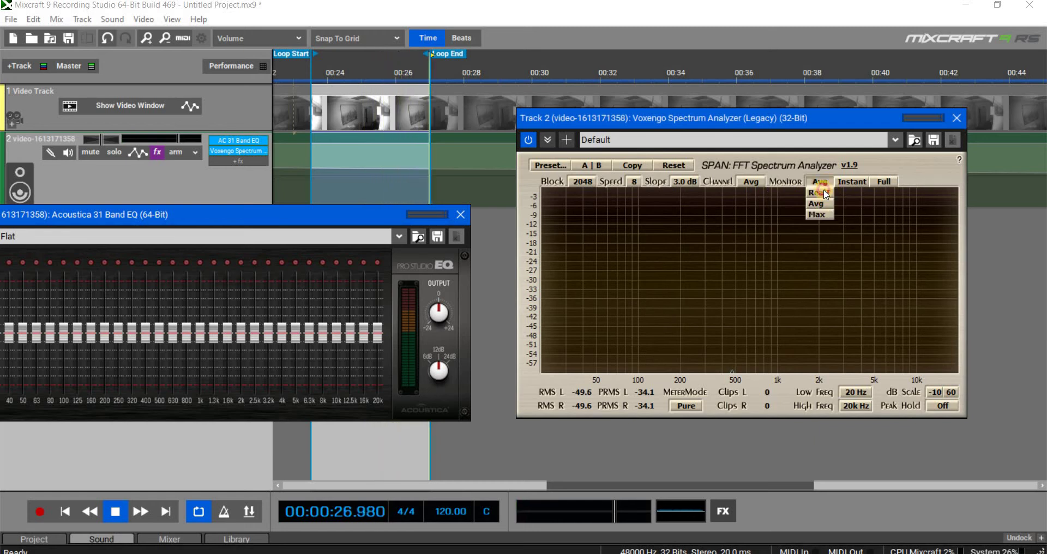
click(821, 203)
click(823, 183)
click(822, 207)
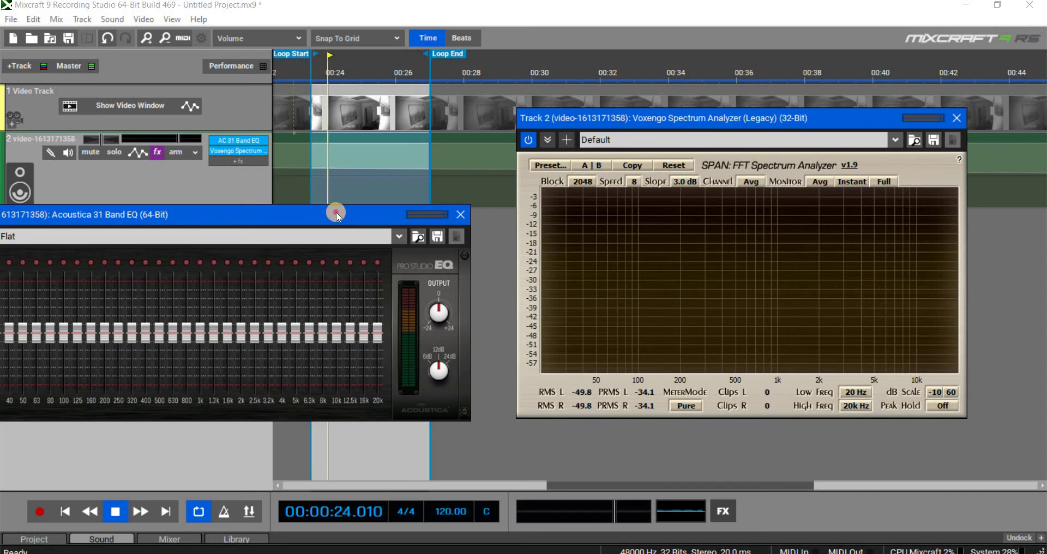
drag(336, 212, 384, 254)
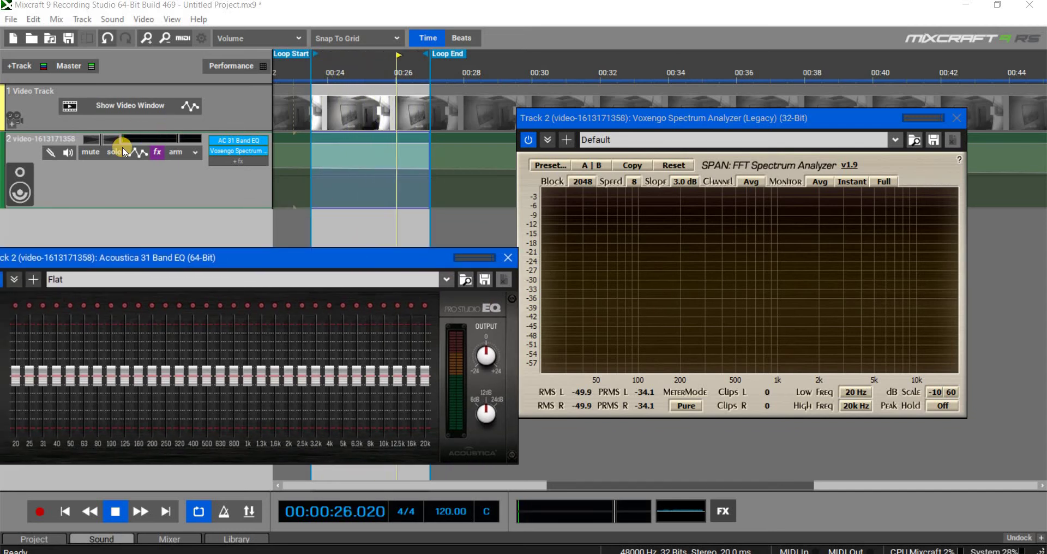
mouse_move(124, 141)
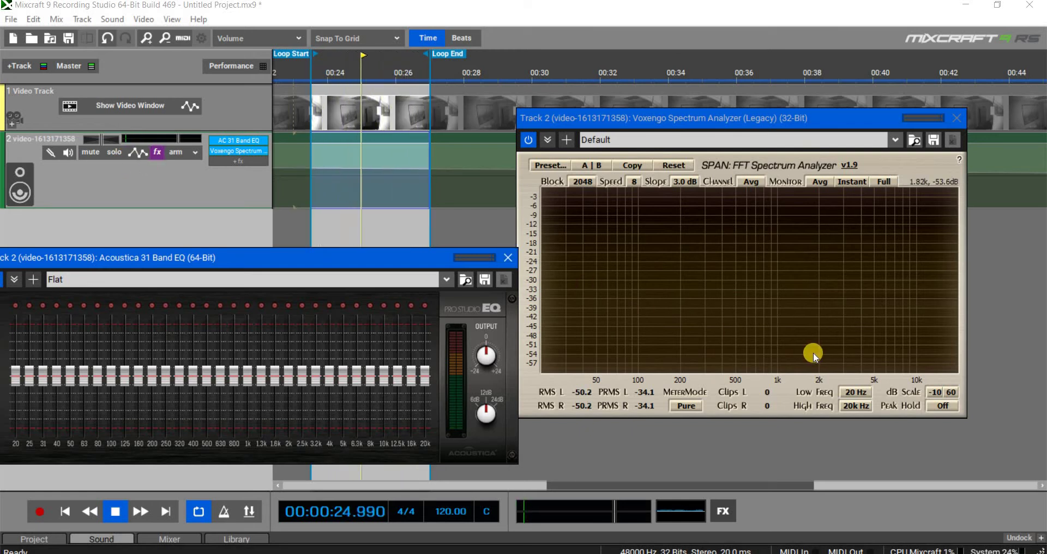
Step: Display the analyzer's monitor mode choices, readjust the 31 Band EQ's output level, and close the EQ window
click(817, 185)
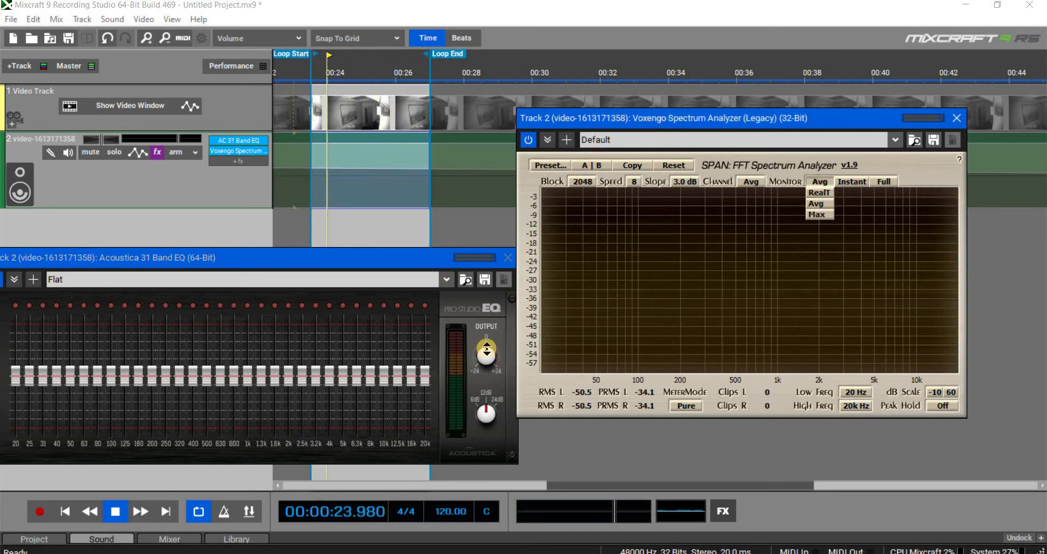
mouse_move(483, 356)
mouse_down()
mouse_move(477, 323)
mouse_move(479, 351)
mouse_up()
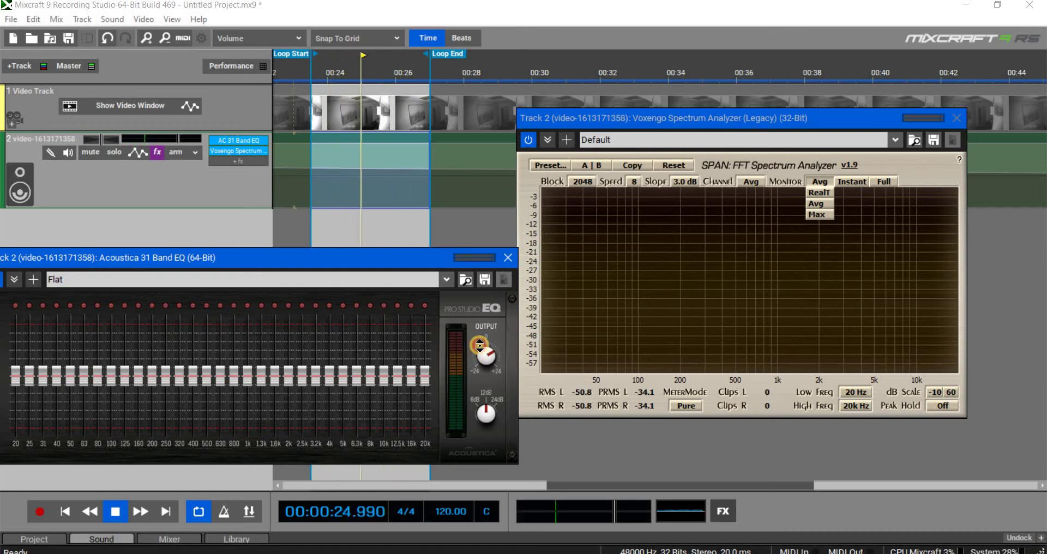
click(507, 258)
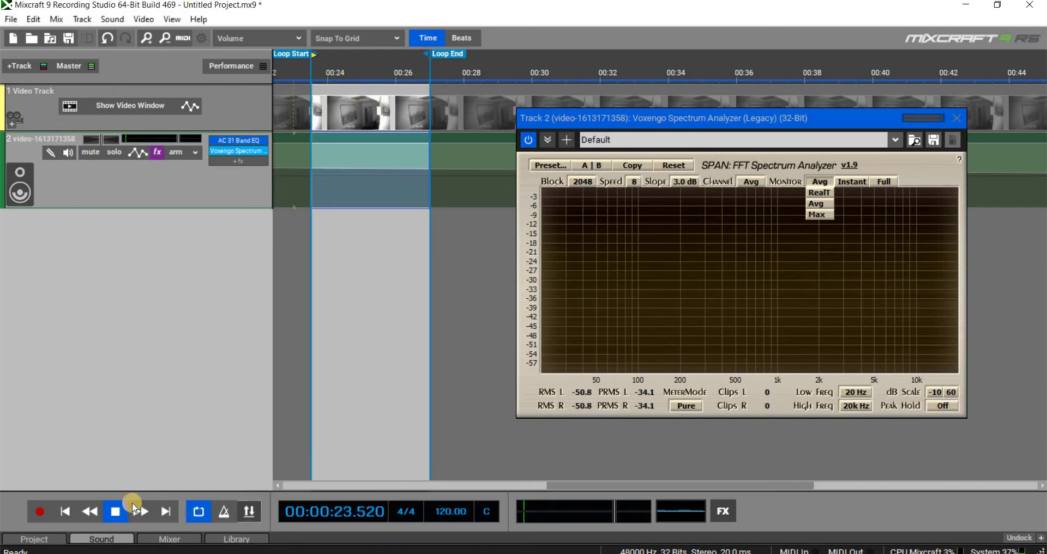
Step: Stop playback and restart Mixcraft with a new project containing only a video track
key(space)
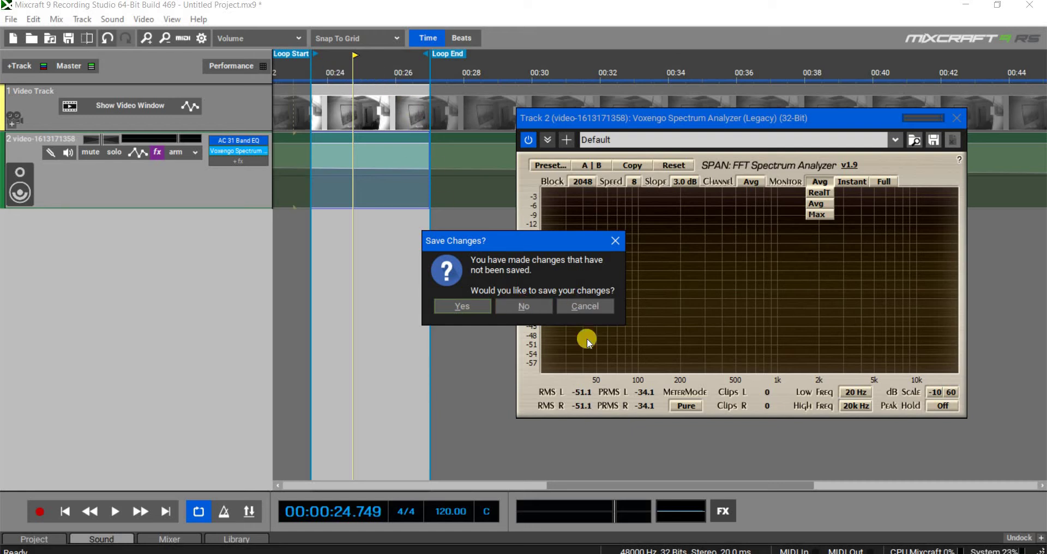
key(Return)
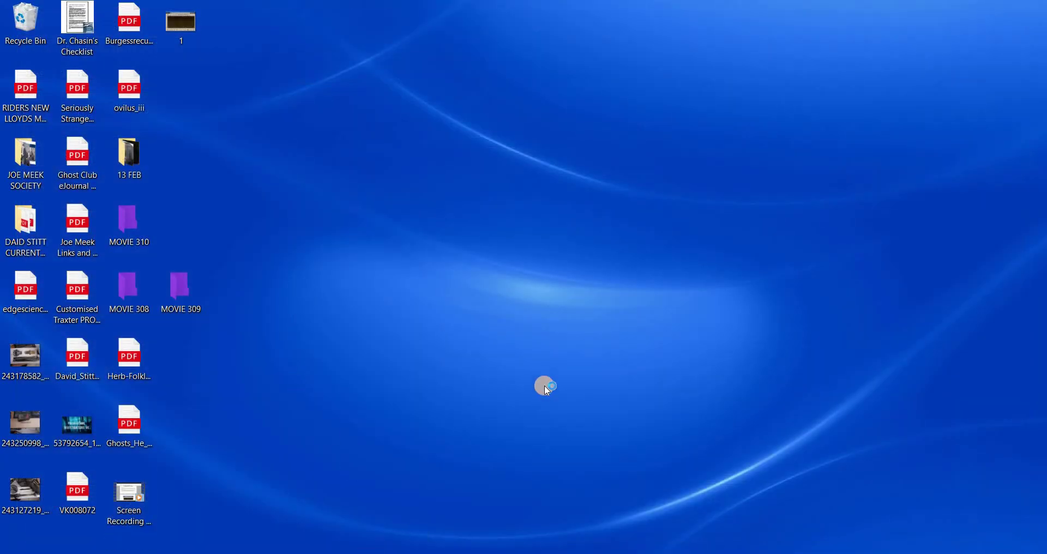
double_click(180, 286)
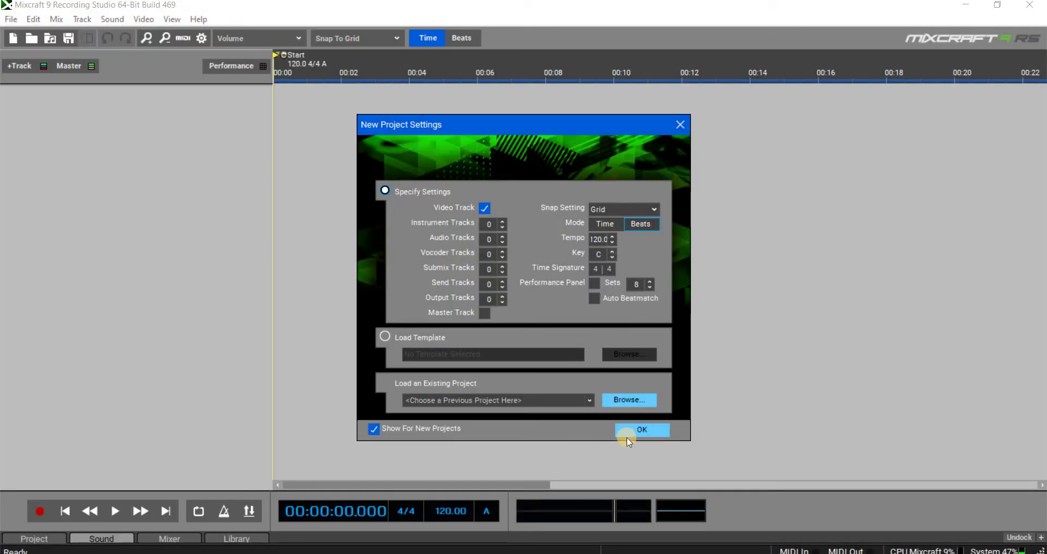
click(629, 431)
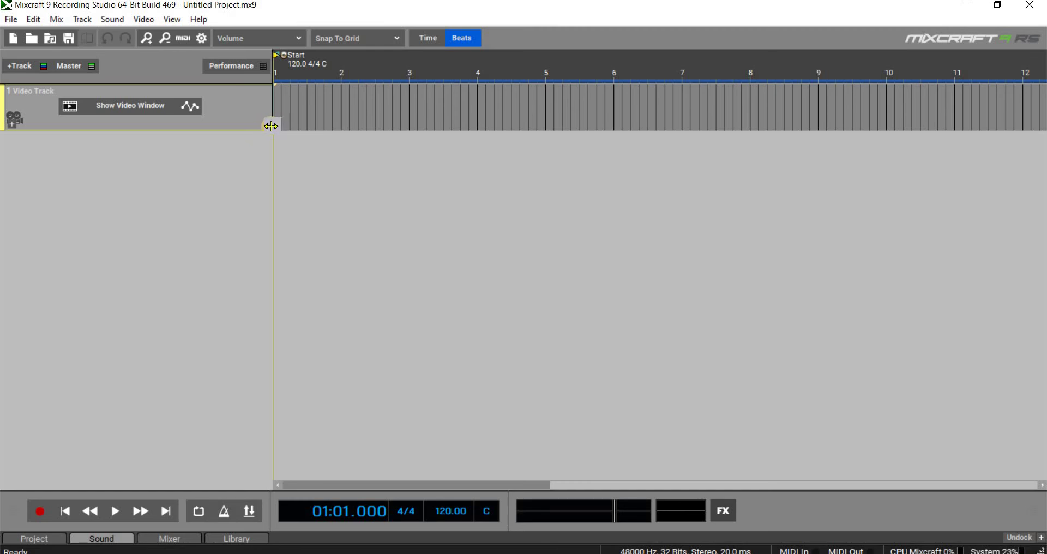
right_click(298, 164)
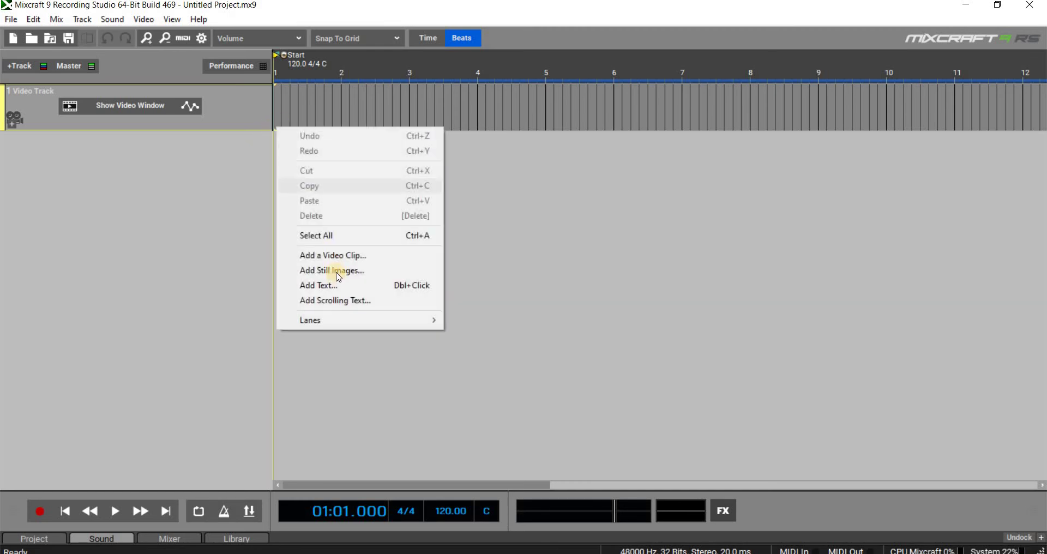
click(355, 254)
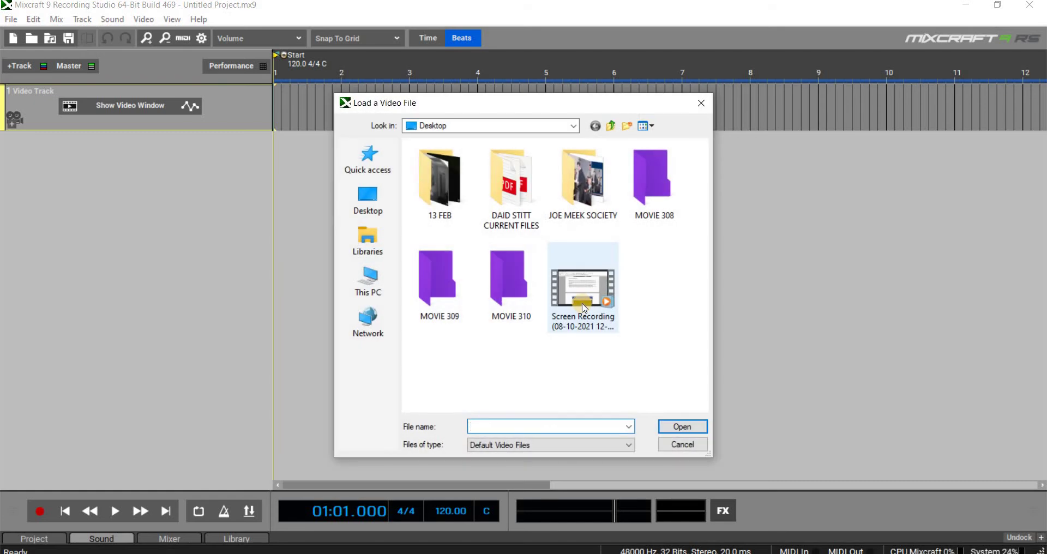
double_click(434, 298)
click(462, 191)
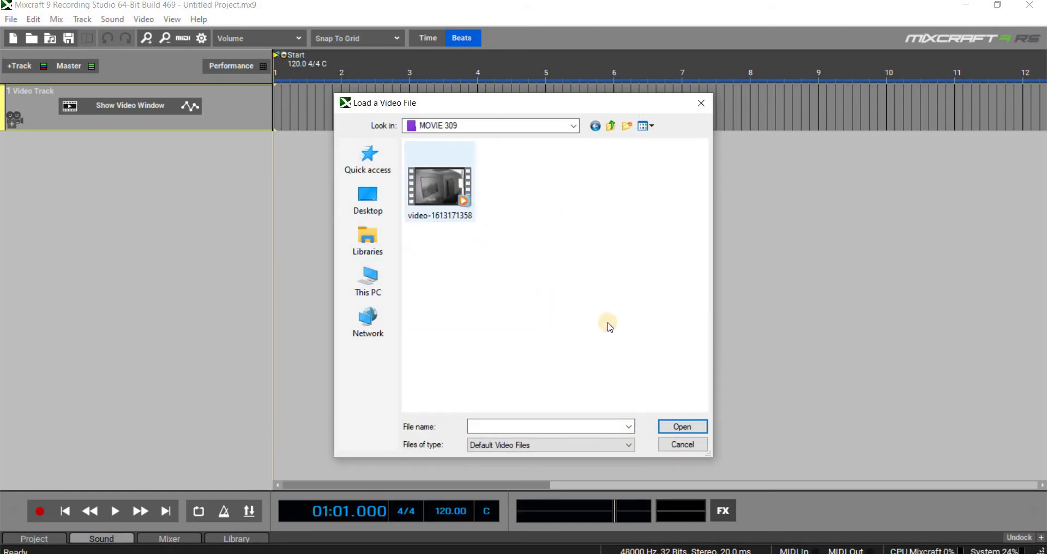
click(676, 426)
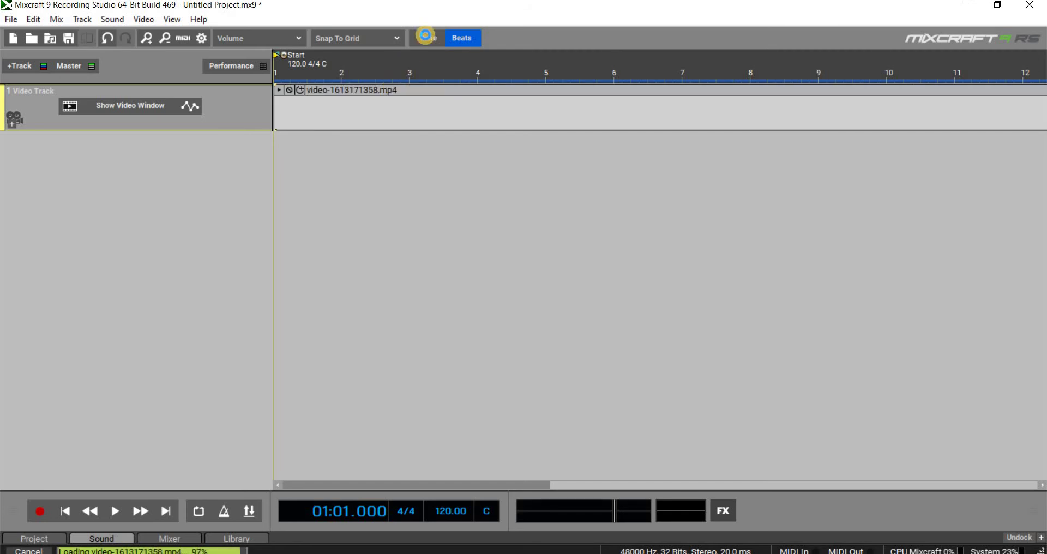
click(425, 36)
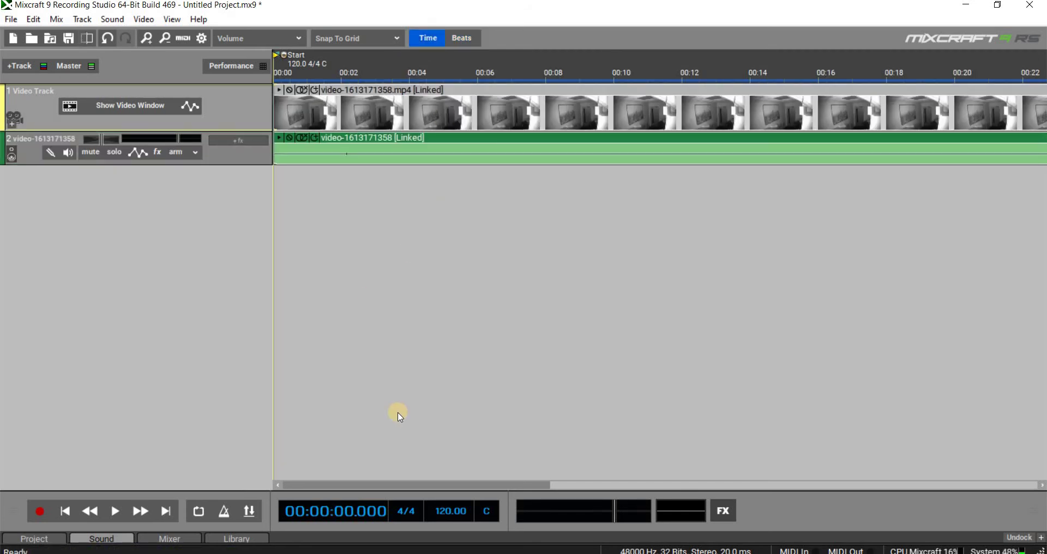
Step: Place the playhead at 00:24 and loop the audio track's section from about 00:23 to 00:26.5
drag(391, 487, 603, 487)
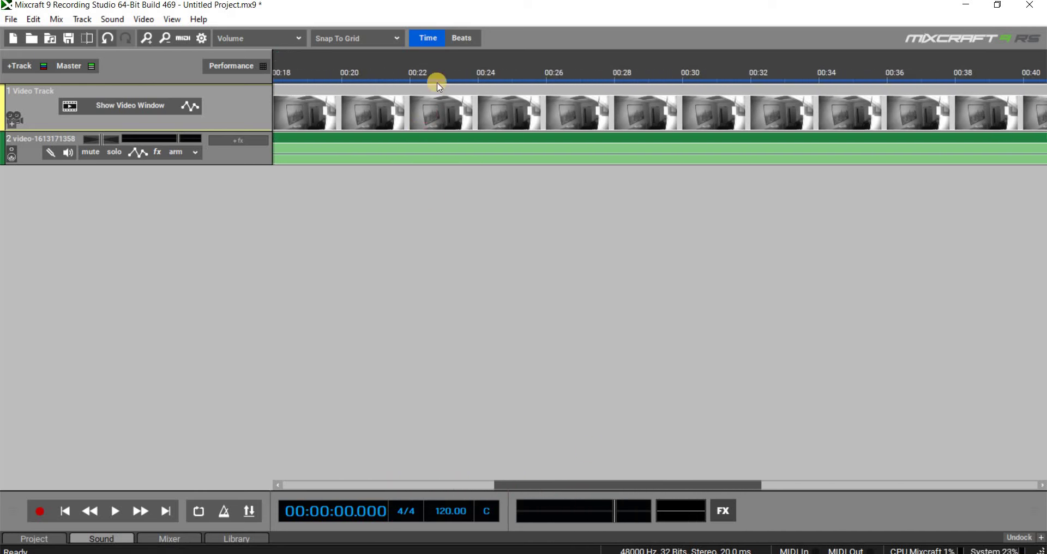
click(480, 67)
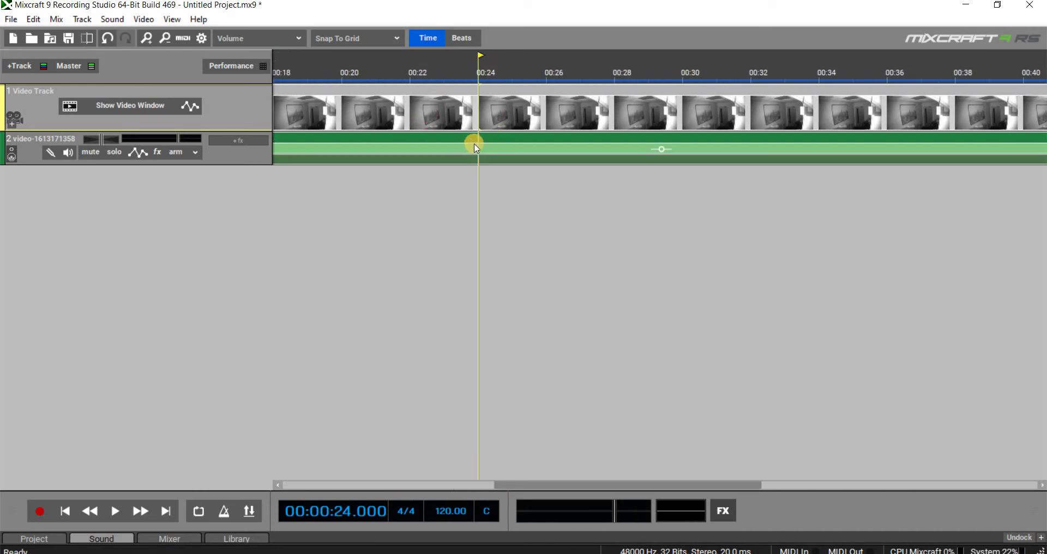
drag(521, 146, 442, 143)
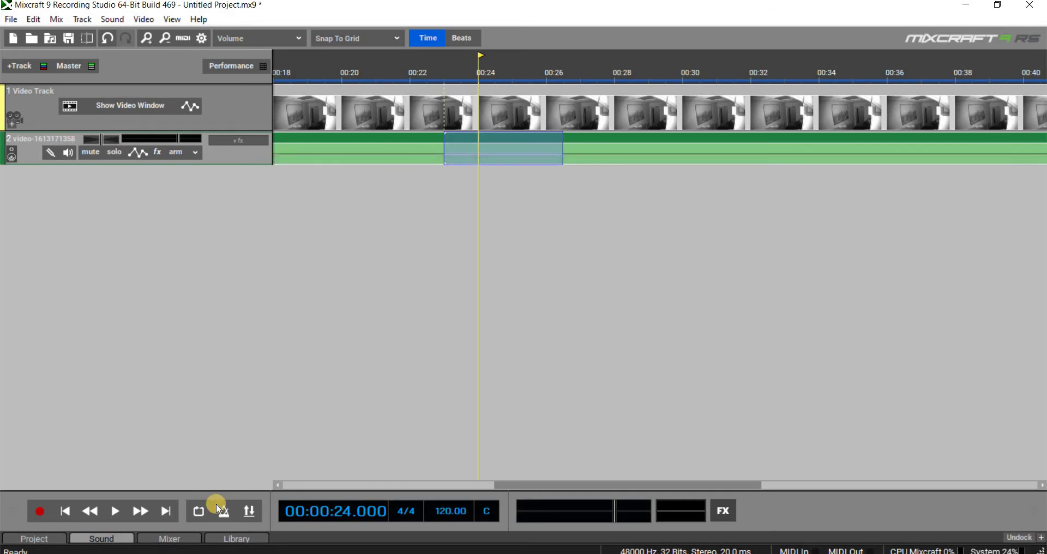
click(197, 512)
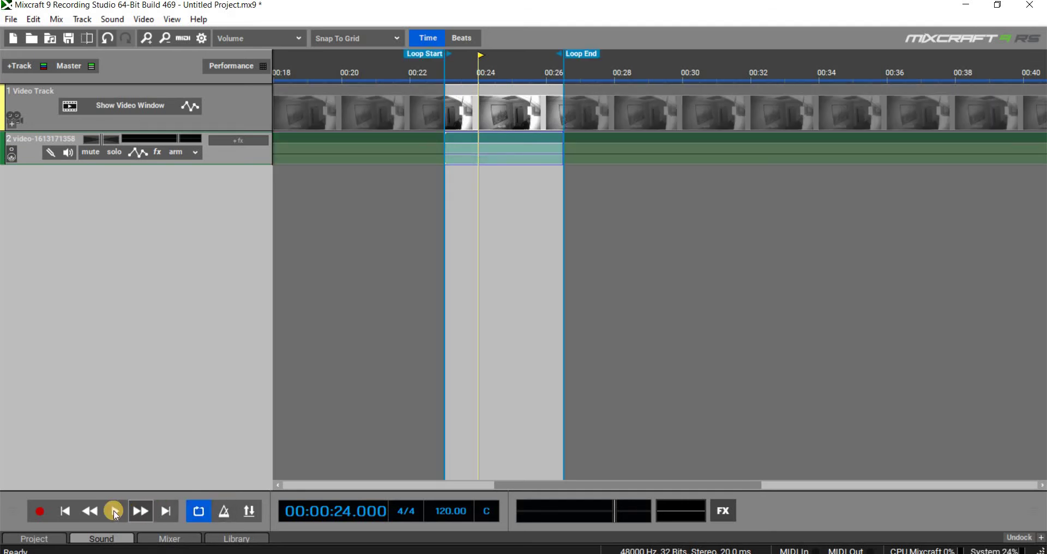
Step: Play the loop with the video preview closed and increase the audio track's height
key(space)
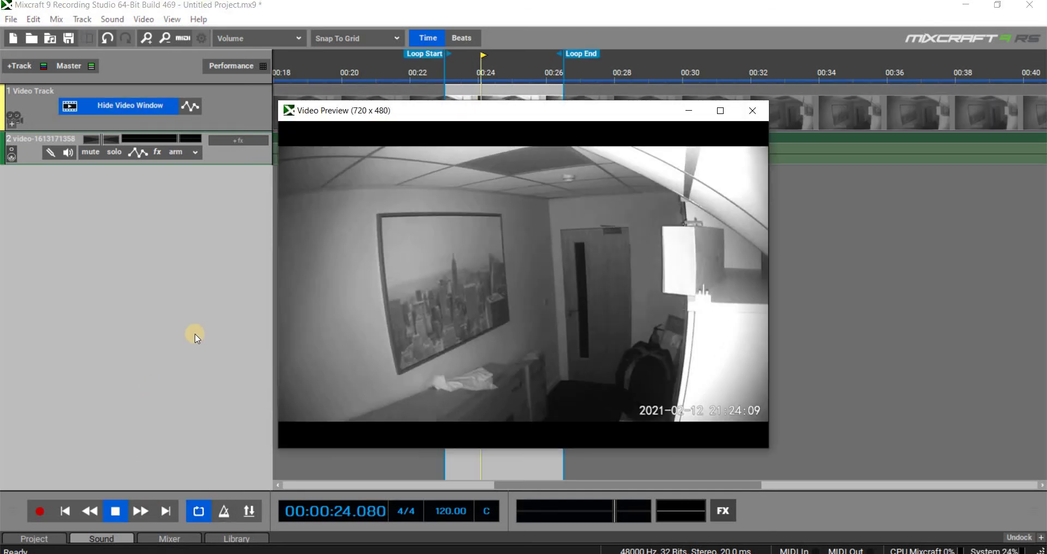
click(753, 111)
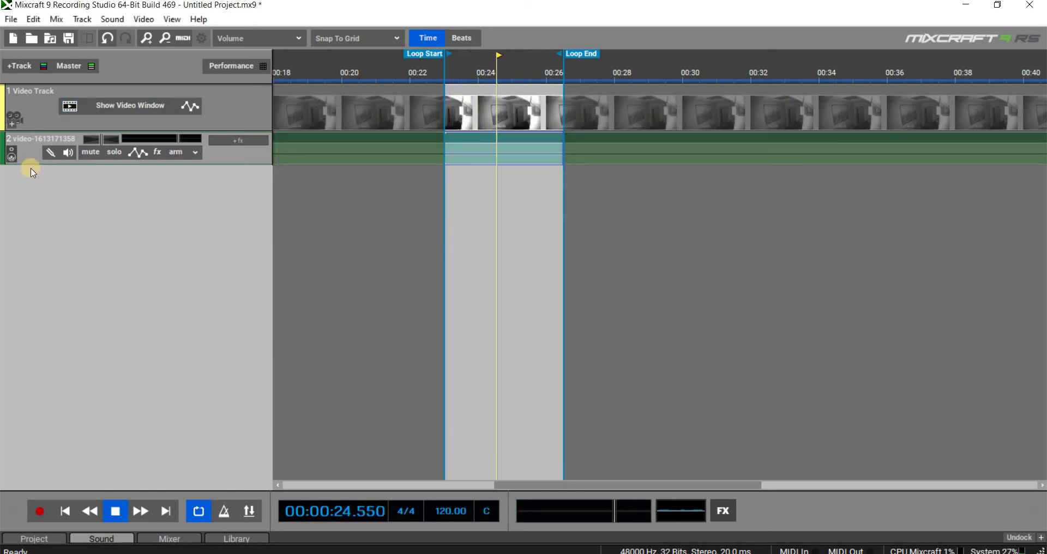
drag(28, 252, 29, 253)
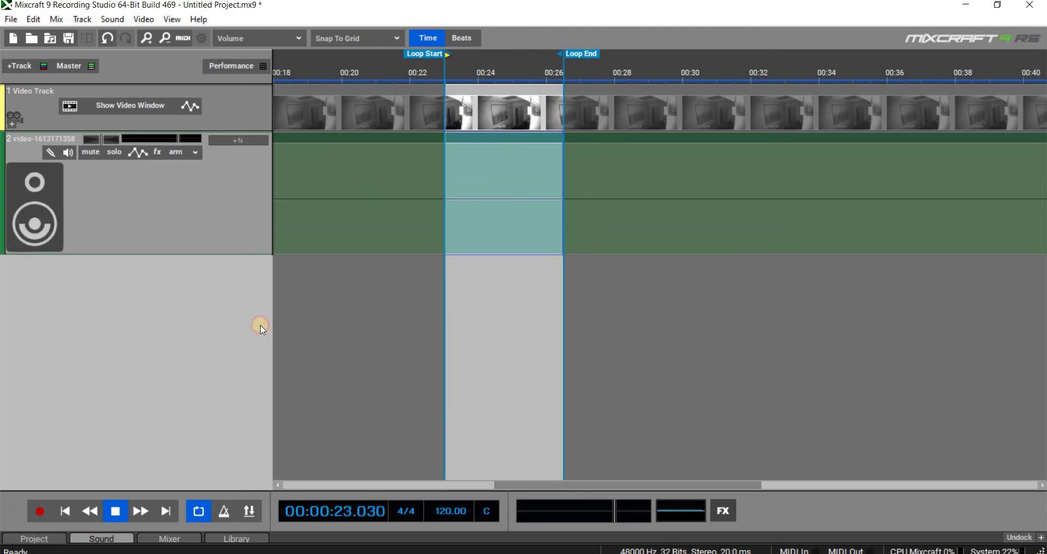
Step: Add Voxengo Spectrum Analyzer (Legacy) to the master track's effects and move its window off the effect list
click(723, 513)
scroll(532, 457, down, 10)
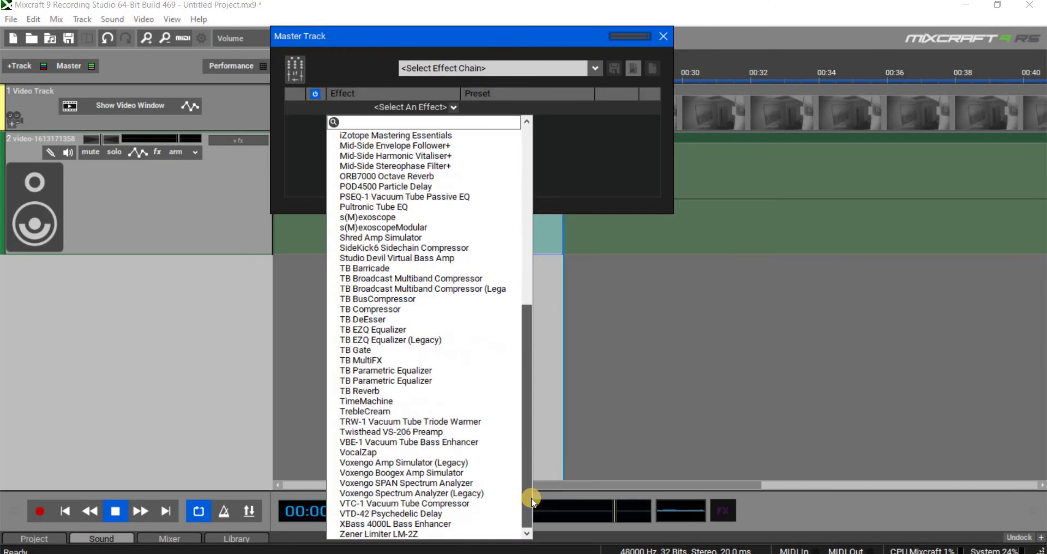
click(450, 494)
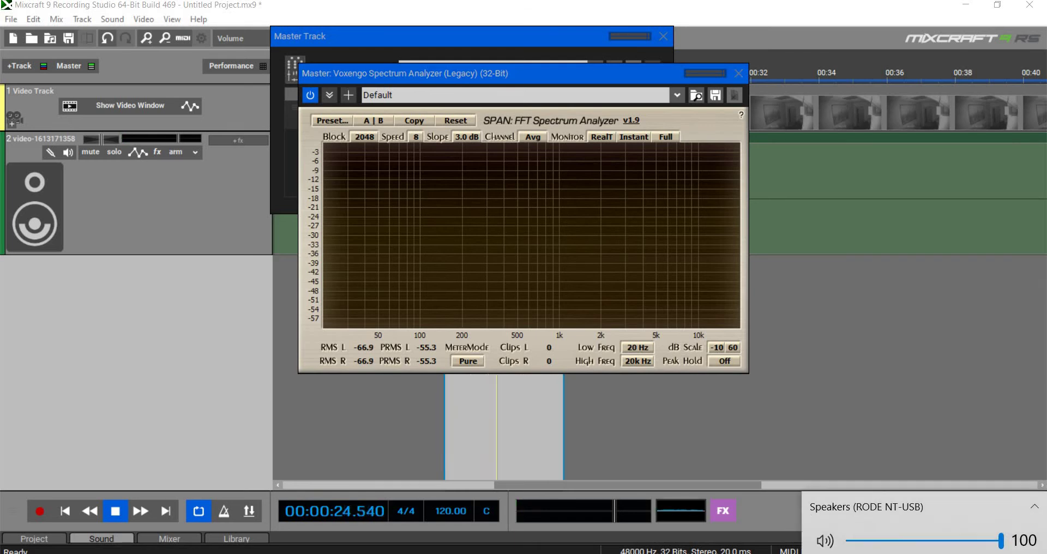
drag(499, 73, 701, 135)
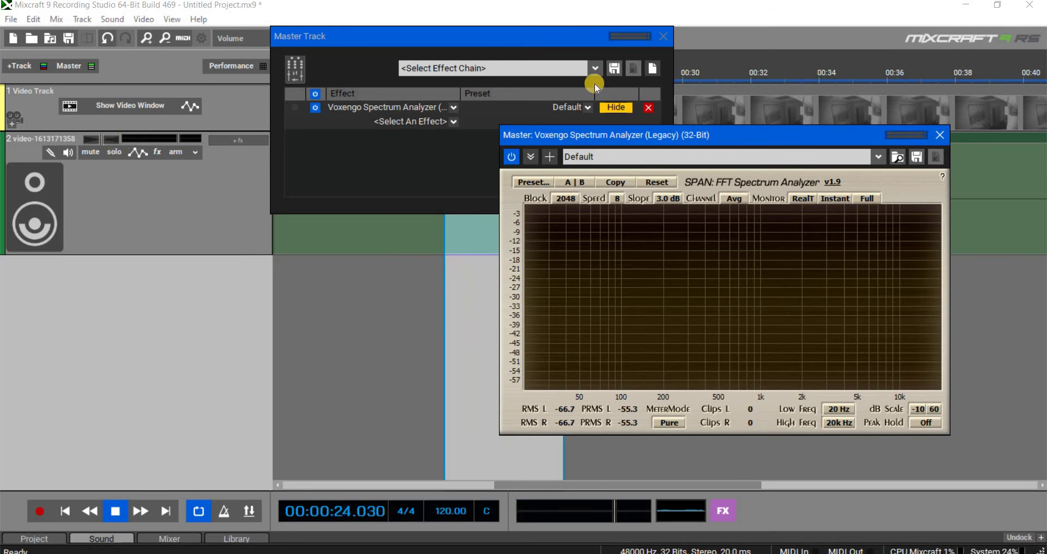
Step: Close the master effect list, add Acoustica 31 Band EQ to the audio track, and place its window clear of the spectrum analyzer
click(668, 55)
drag(705, 129, 777, 159)
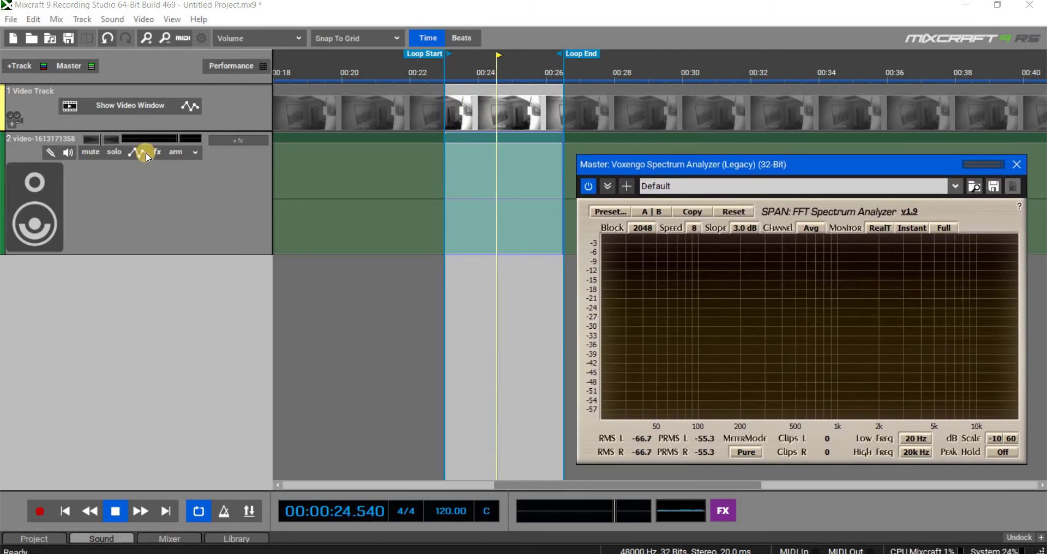
click(244, 140)
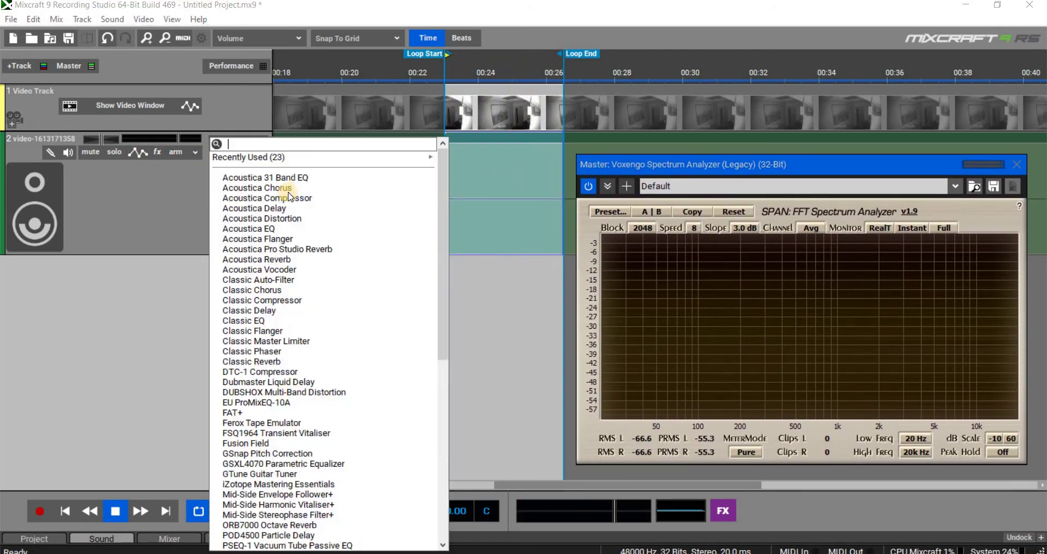
click(245, 179)
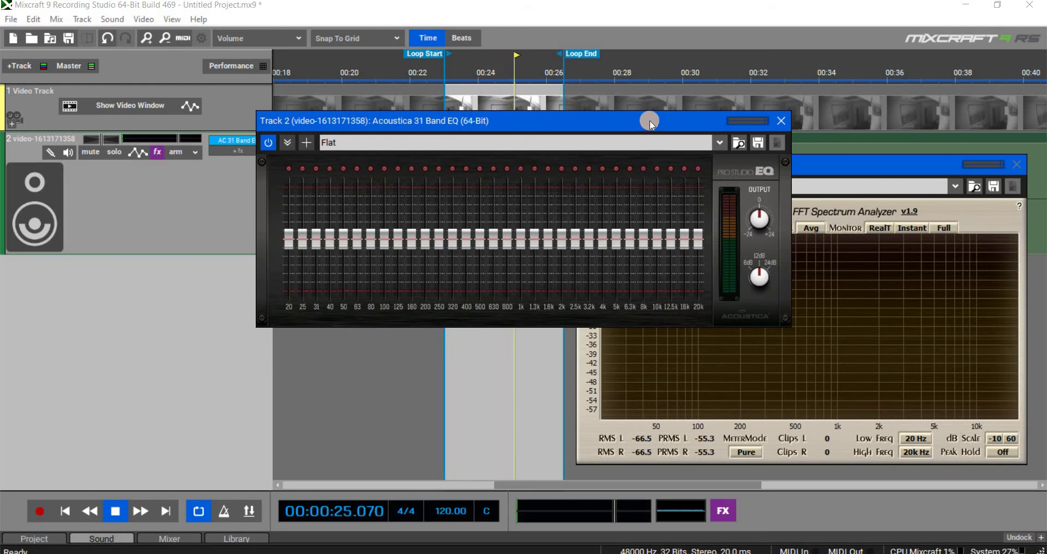
drag(649, 120, 412, 188)
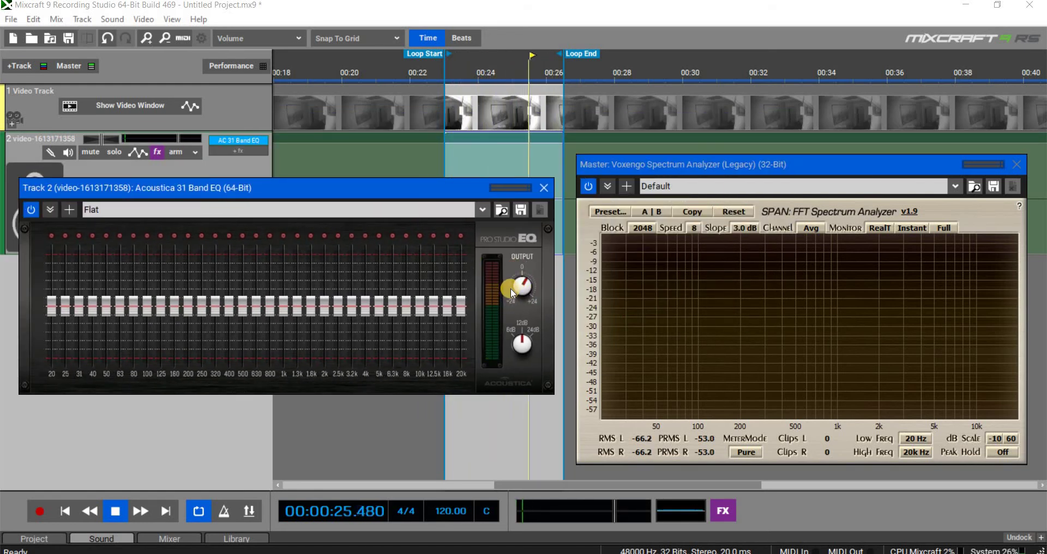
Step: Raise the 31-band equalizer's output gain and set the spectrum analyzer's monitor mode to Avg
drag(522, 294, 520, 281)
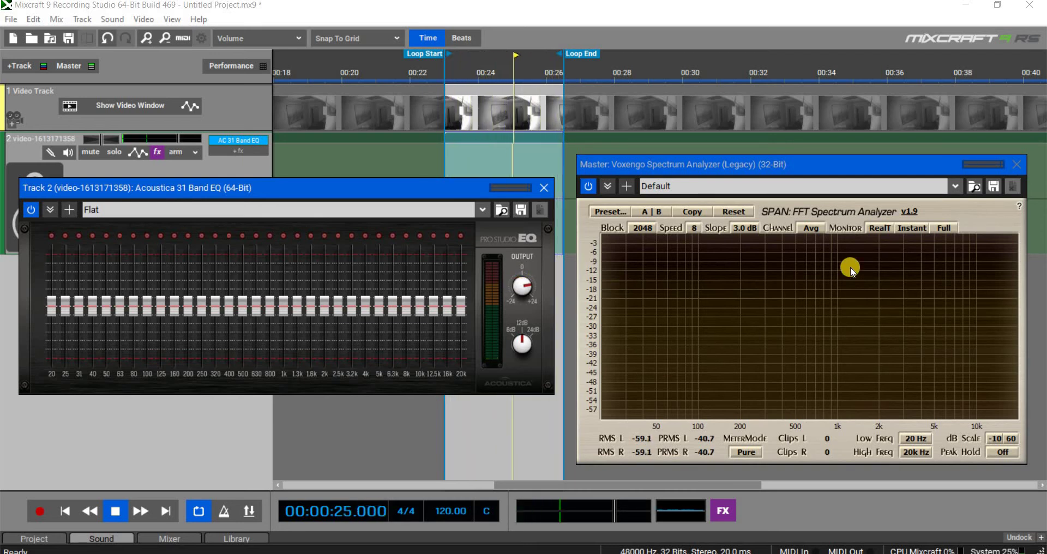
click(879, 228)
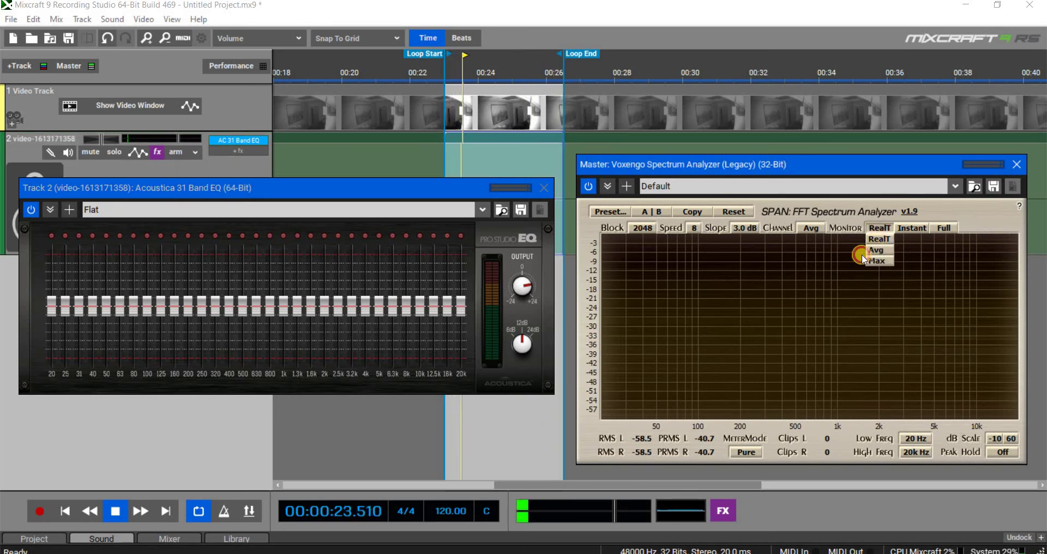
click(876, 250)
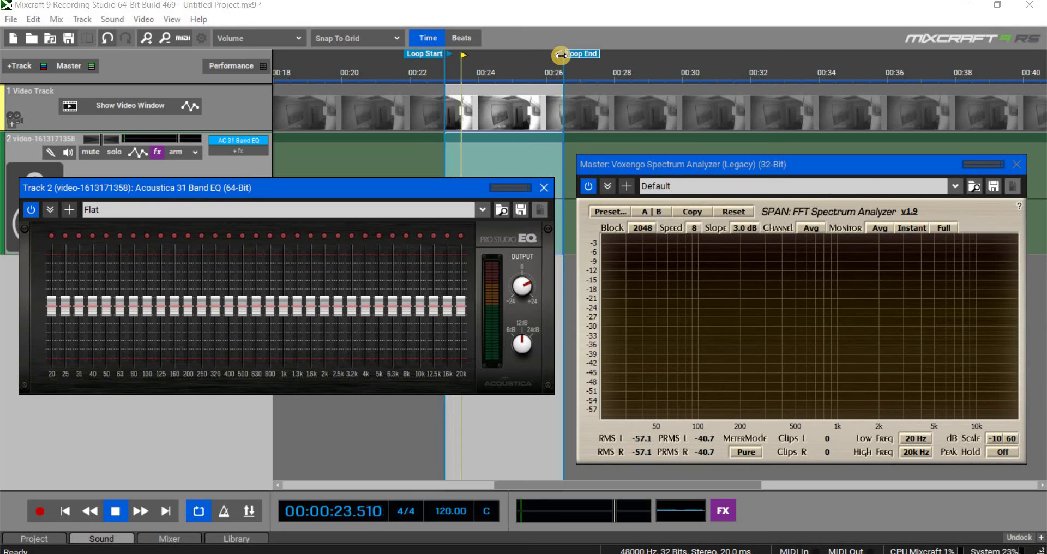
Step: Narrow the playback loop to about 00:24 to 00:25.5
mouse_move(561, 55)
mouse_down()
mouse_move(537, 53)
mouse_move(546, 55)
mouse_up()
drag(441, 54, 479, 53)
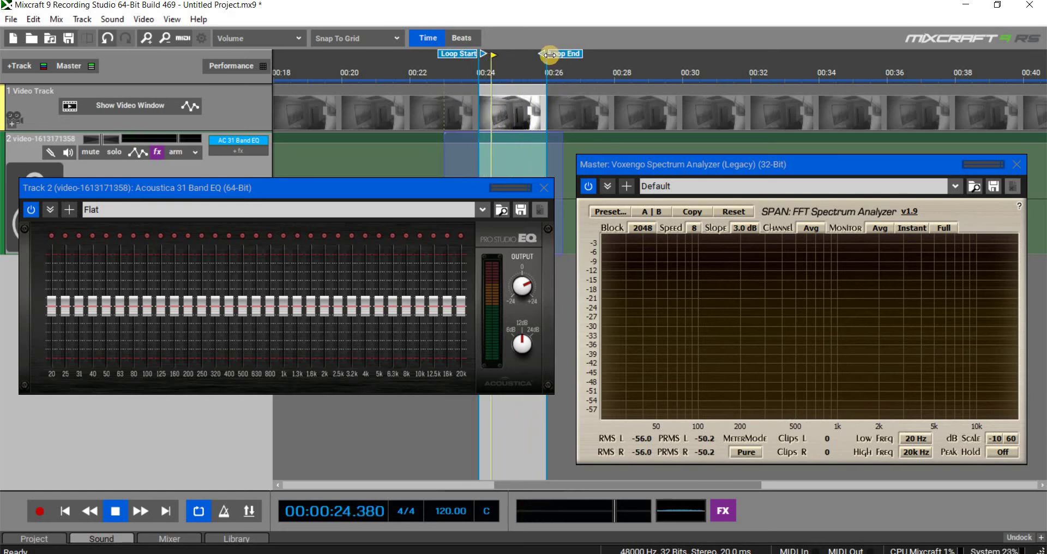
drag(541, 55, 529, 53)
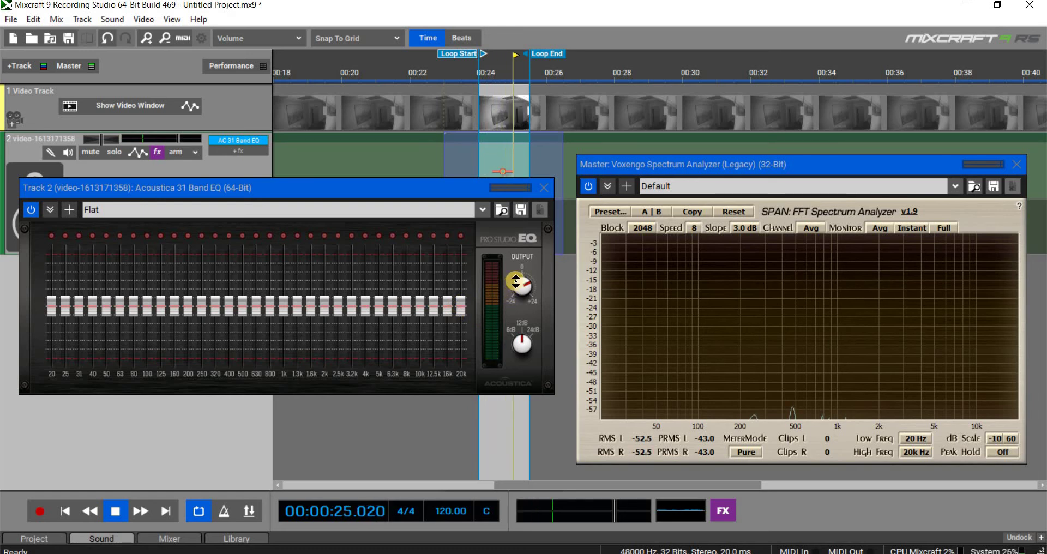
Step: Adjust the equalizer's output gain and restart the analyzer's averaging by switching its monitor mode to RealT and back to Avg
drag(518, 282, 516, 301)
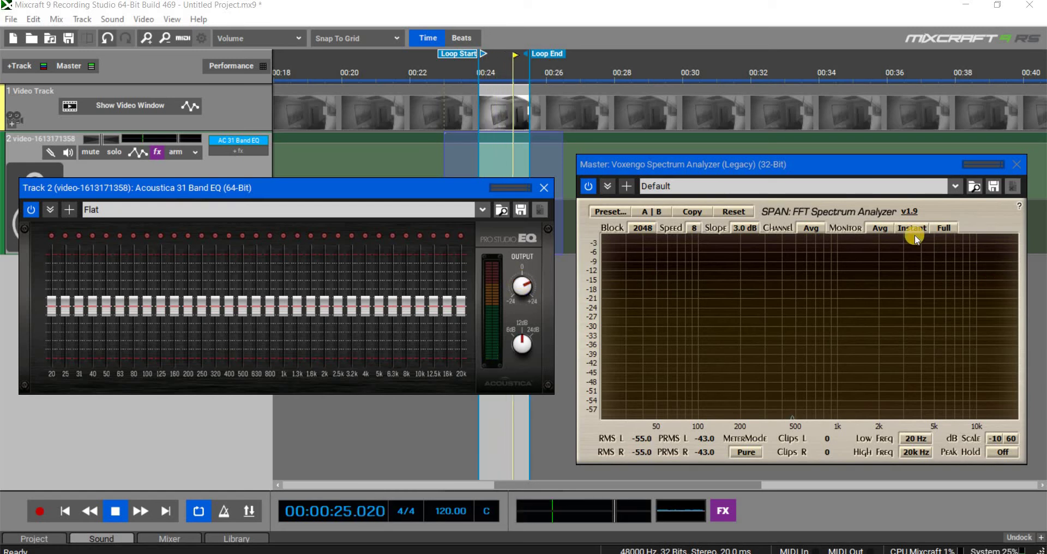
click(891, 229)
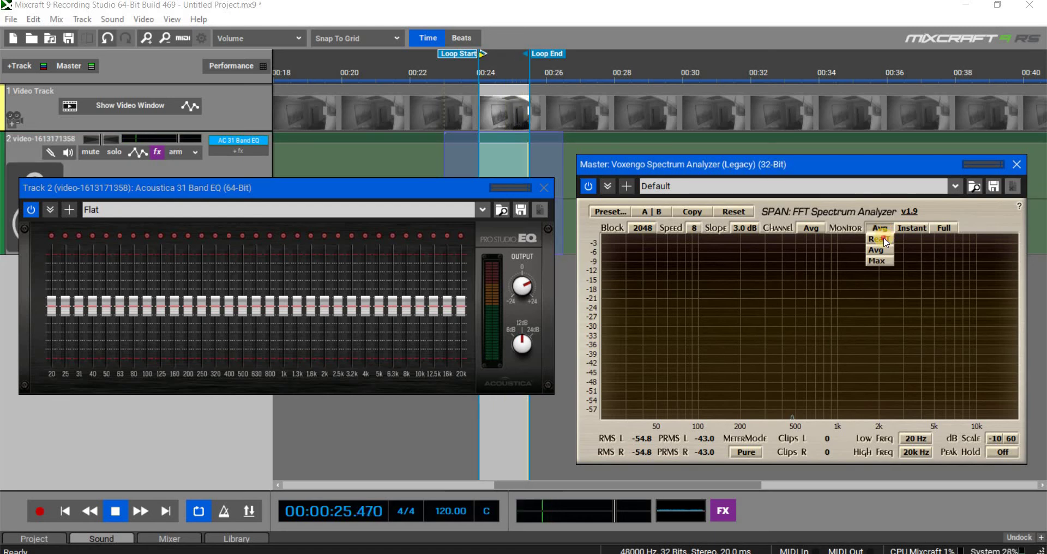
click(883, 238)
click(883, 228)
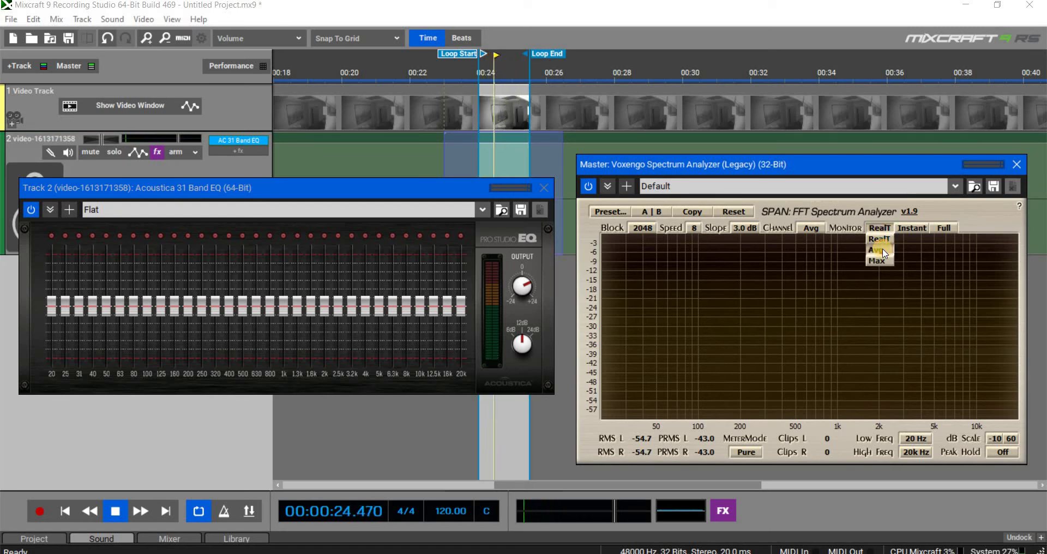
click(883, 250)
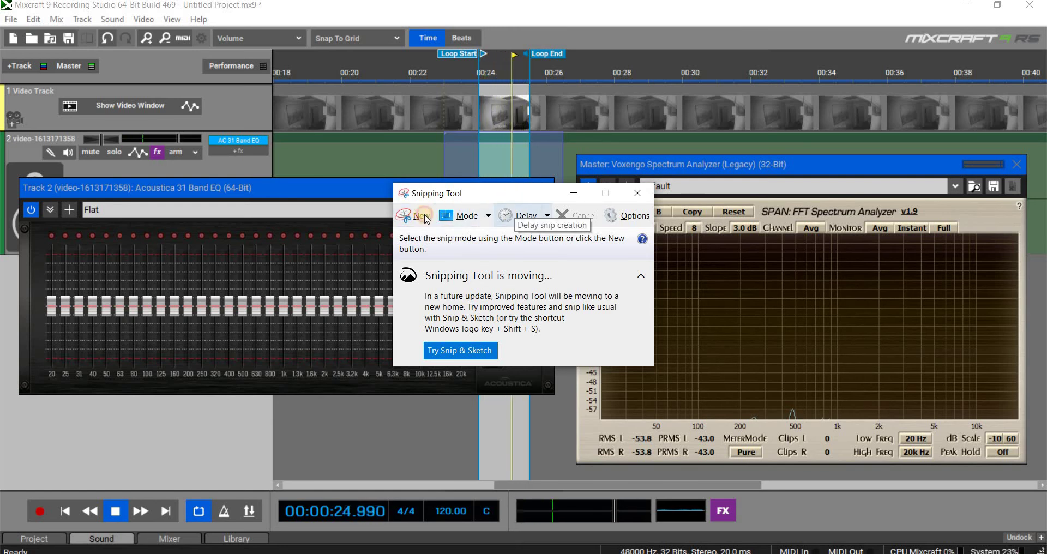
Step: Capture the whole spectrum analyzer window as a rectangular snip with Snipping Tool
drag(480, 193, 275, 280)
click(518, 288)
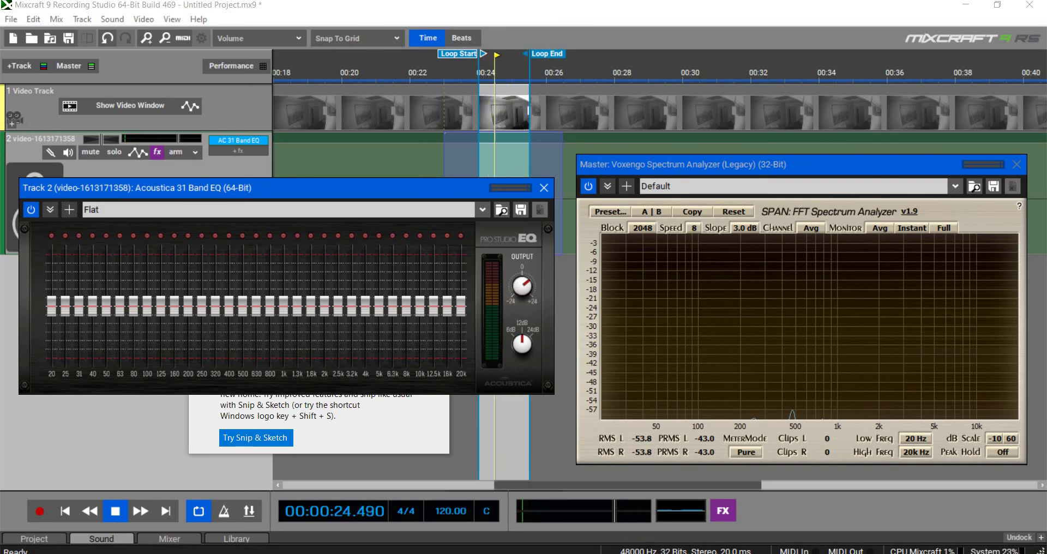
click(445, 428)
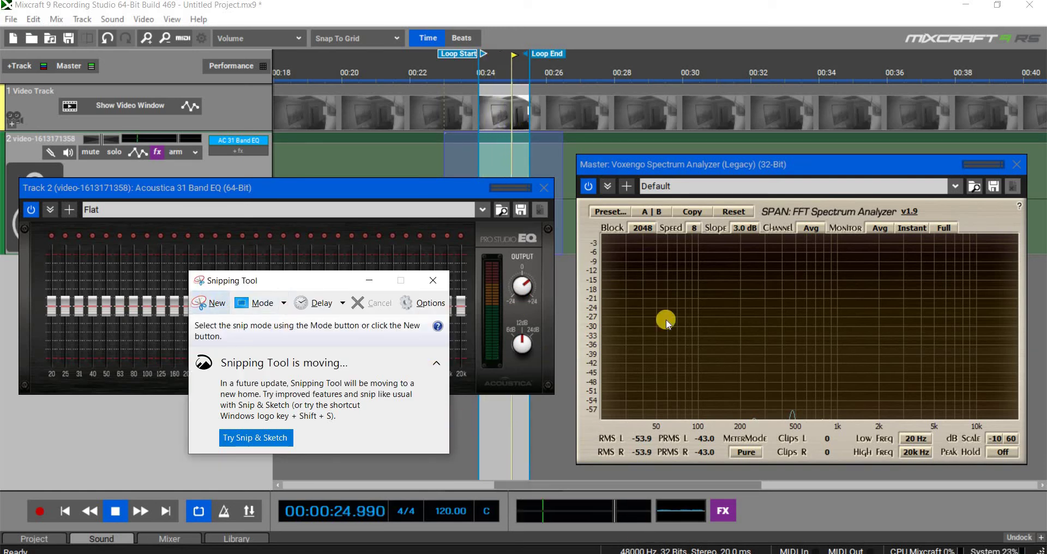
key(ctrl+n)
drag(533, 197, 323, 187)
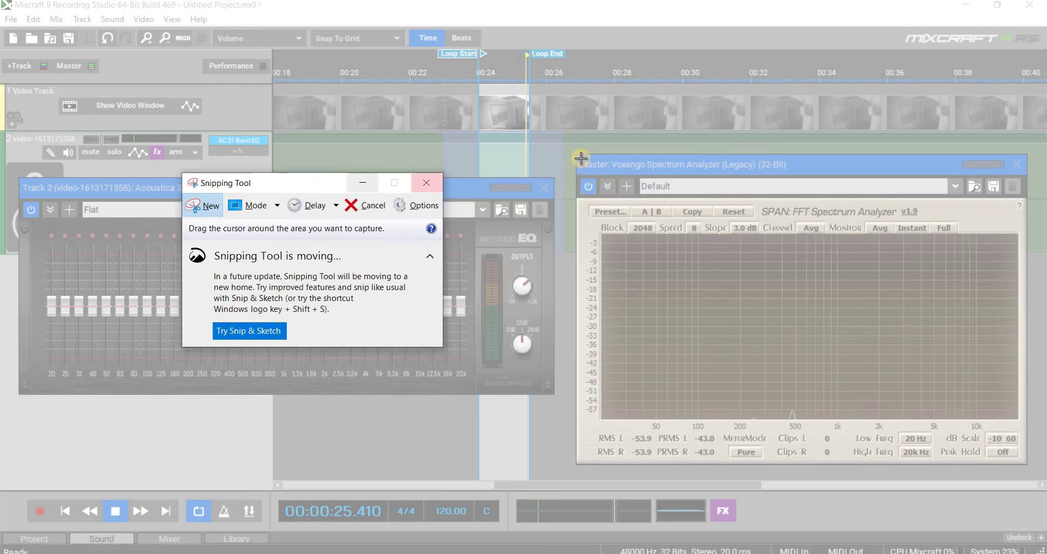
drag(576, 154, 1024, 465)
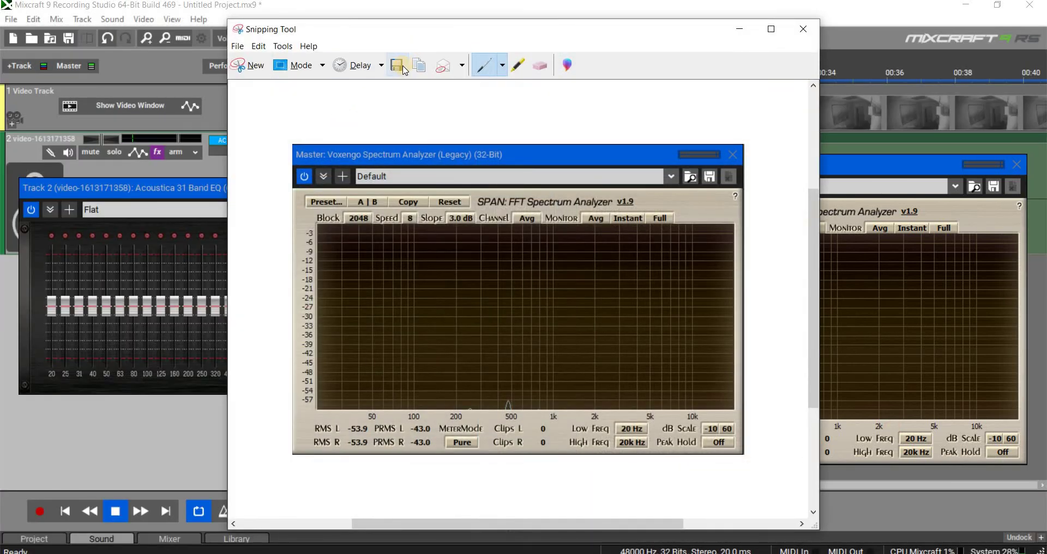
Step: Save the snip to the Desktop as a PNG named rap1 and close Snipping Tool
click(400, 73)
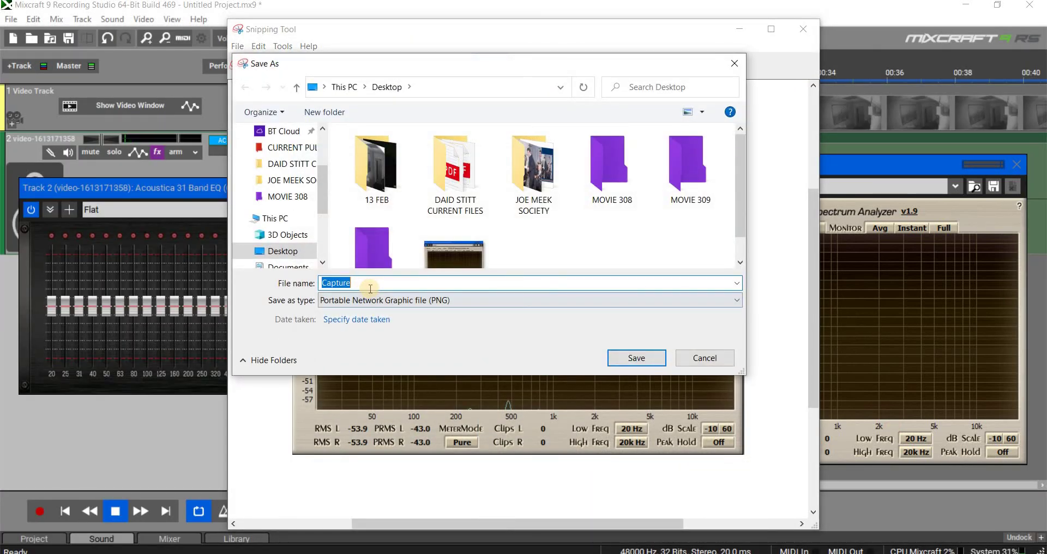
text(rap1)
click(636, 359)
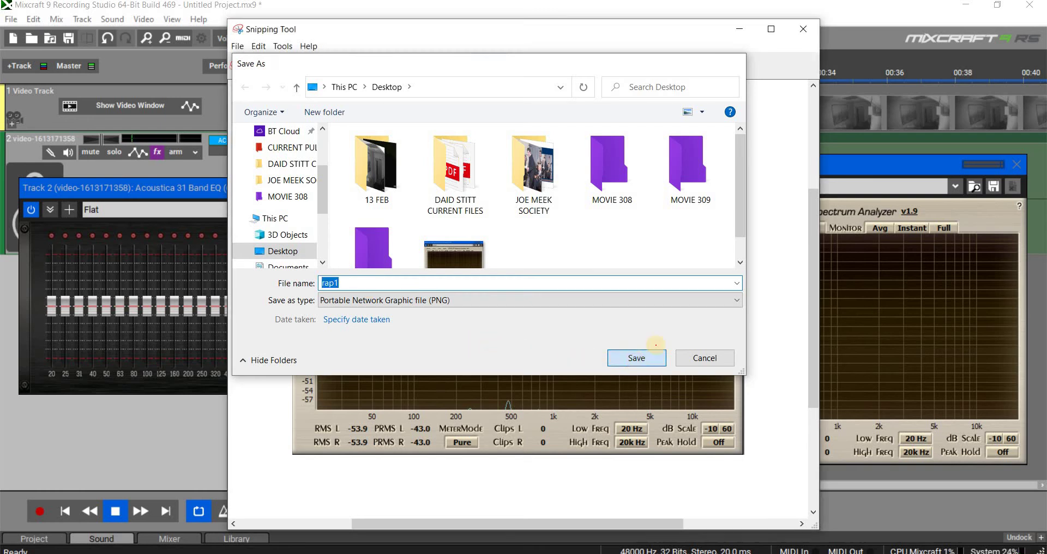
click(803, 29)
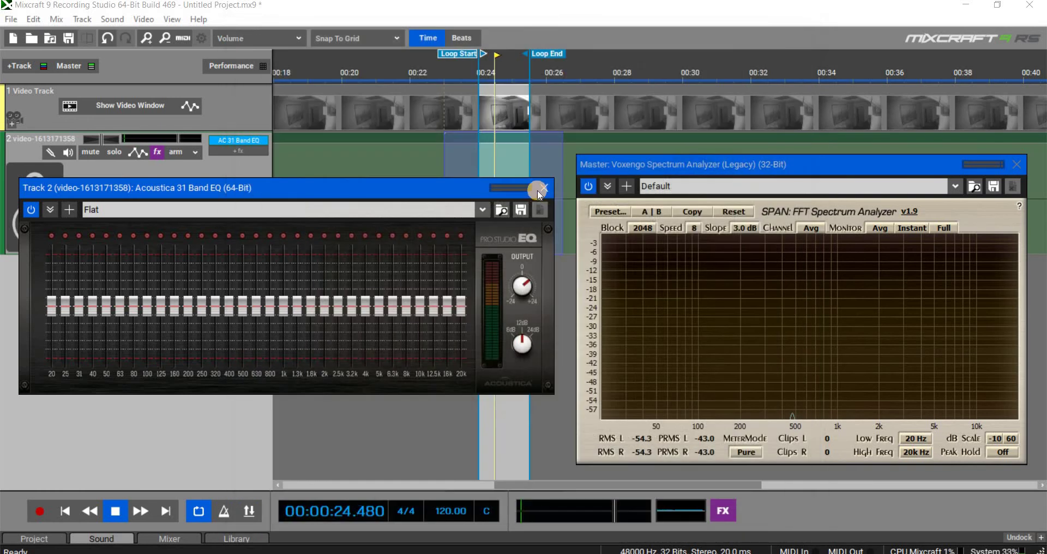
Step: Stop playback, close the equalizer and analyzer windows, and turn looping off
click(542, 183)
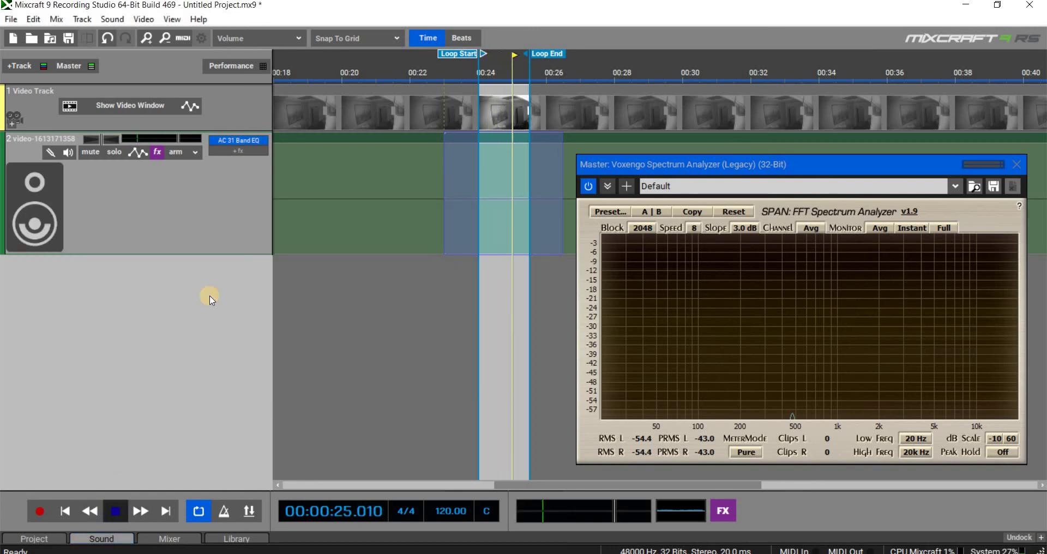
key(space)
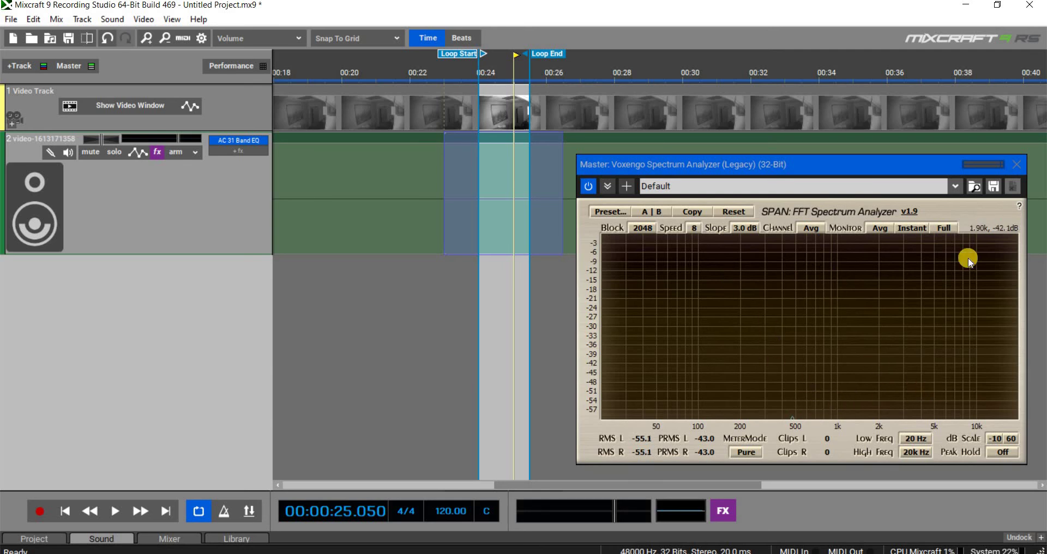
click(1015, 165)
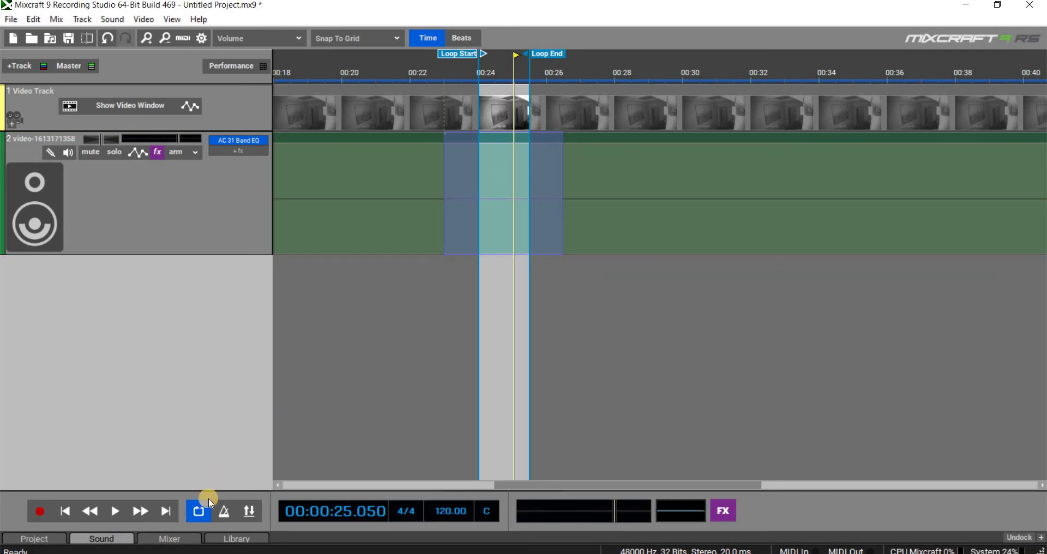
click(206, 518)
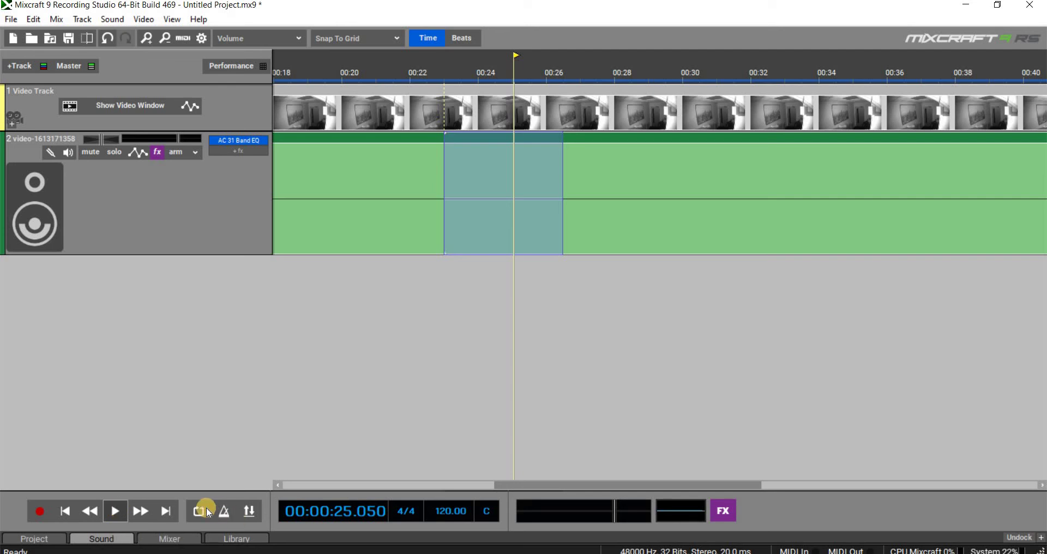
Step: Resume playback from about 00:25 and check the audio track's 31-band equalizer, closing its window again
click(115, 512)
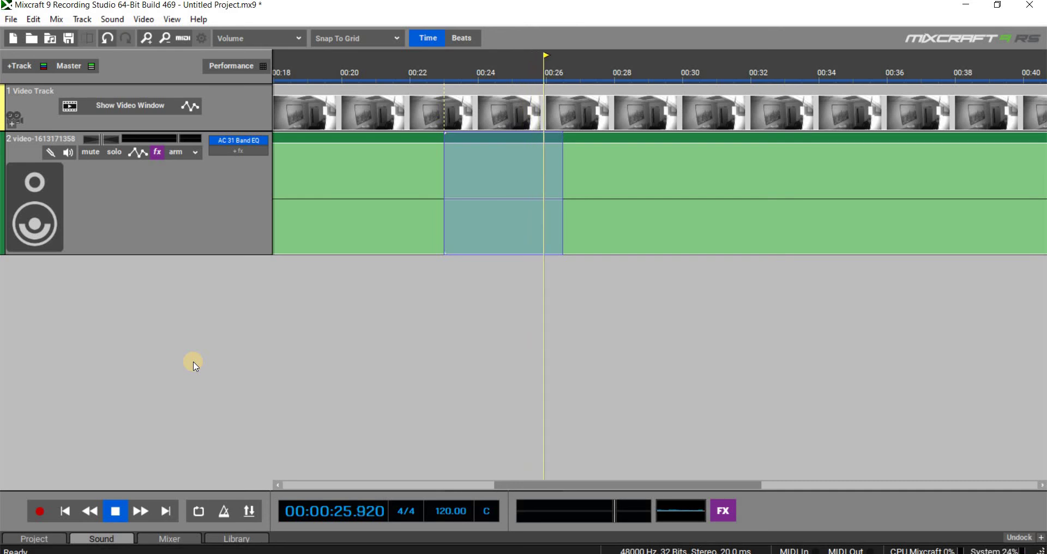
click(242, 148)
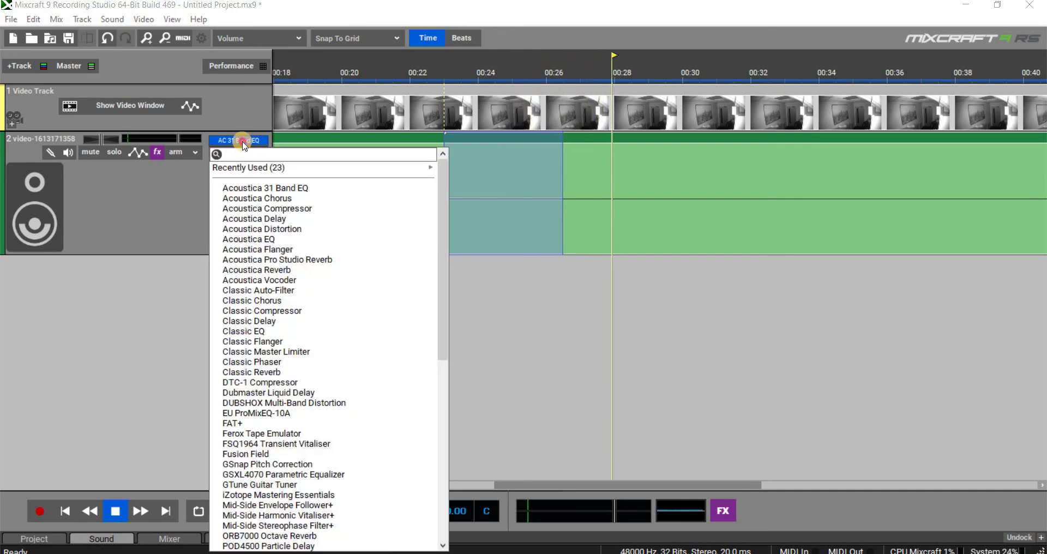
click(243, 142)
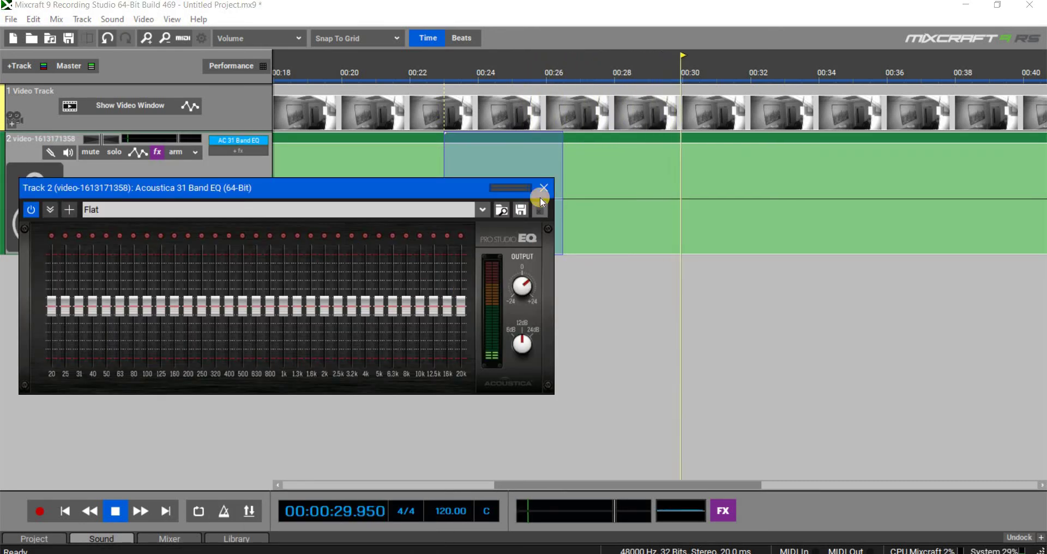
click(545, 184)
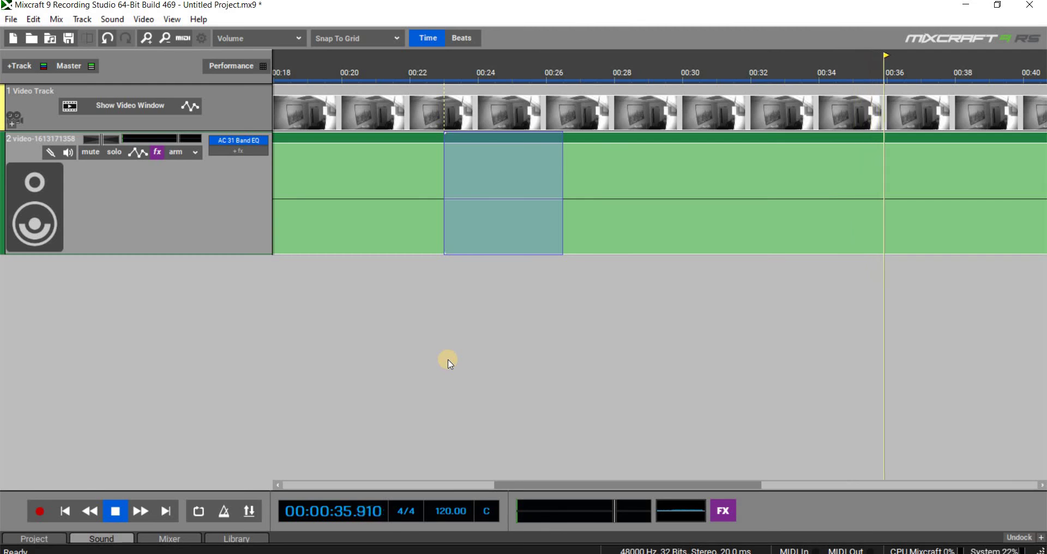
Step: Show the video preview, move it off the later part of the timeline, and replay the clip from about 00:48
click(164, 152)
click(120, 103)
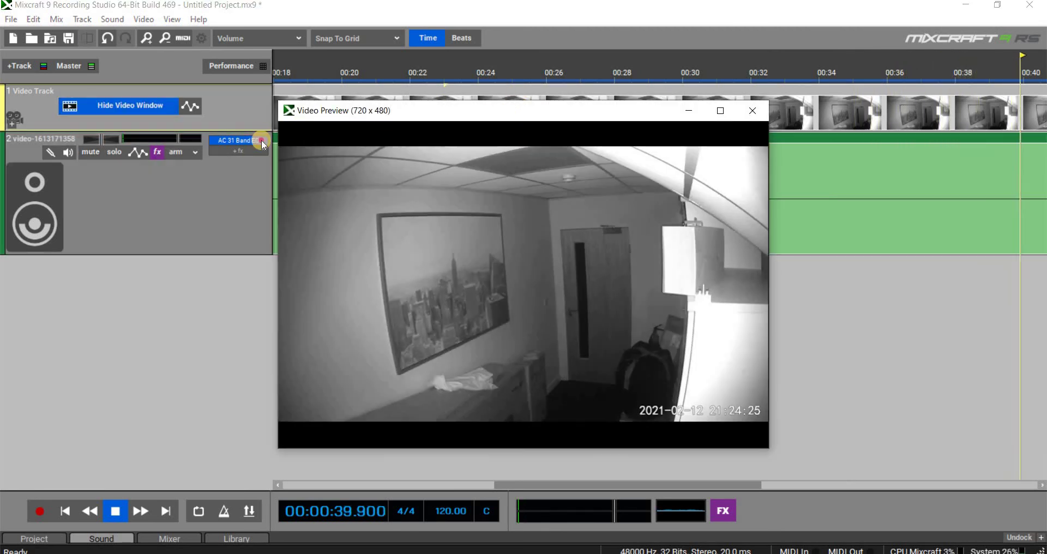
drag(480, 147, 244, 171)
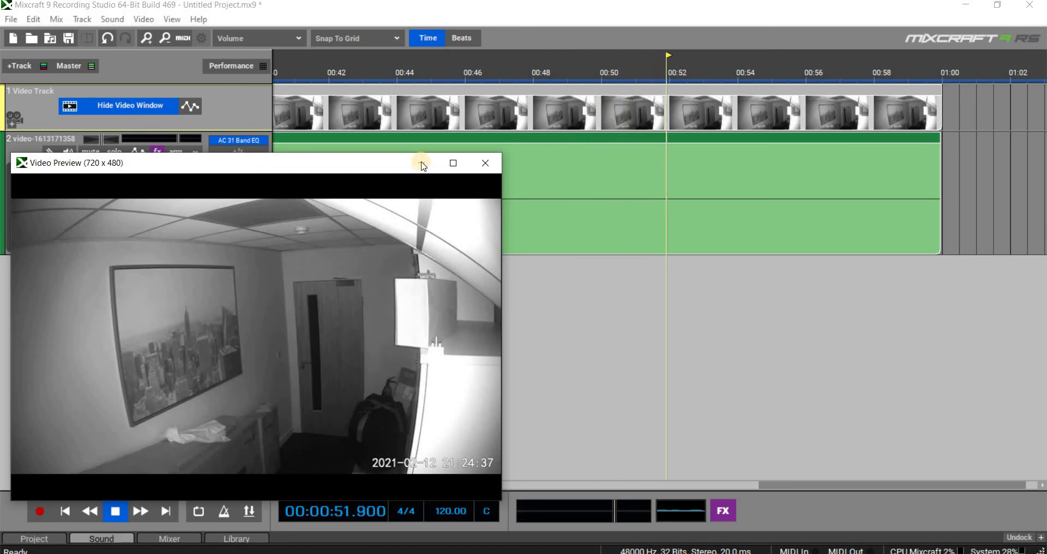
click(541, 68)
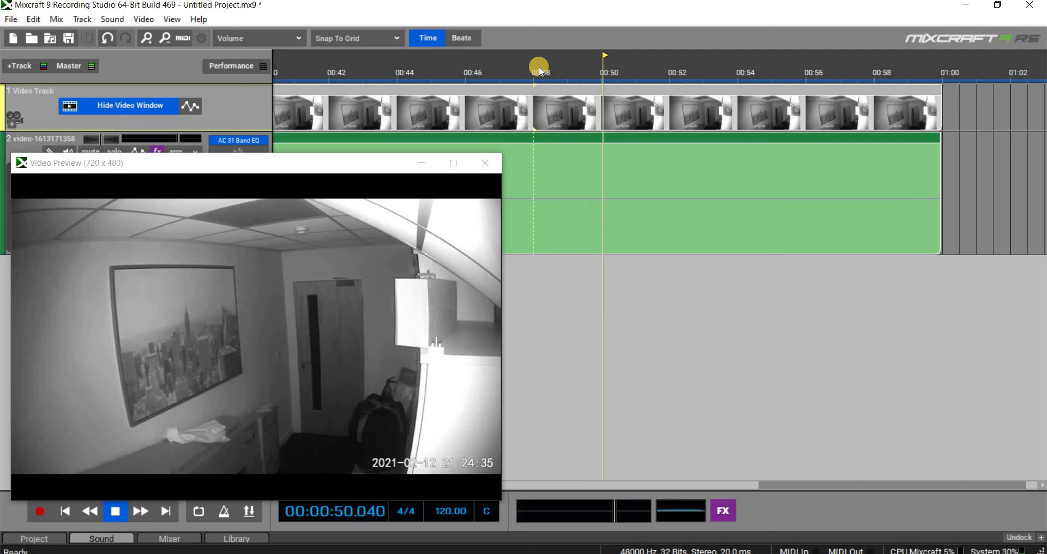
click(434, 171)
drag(434, 171, 485, 170)
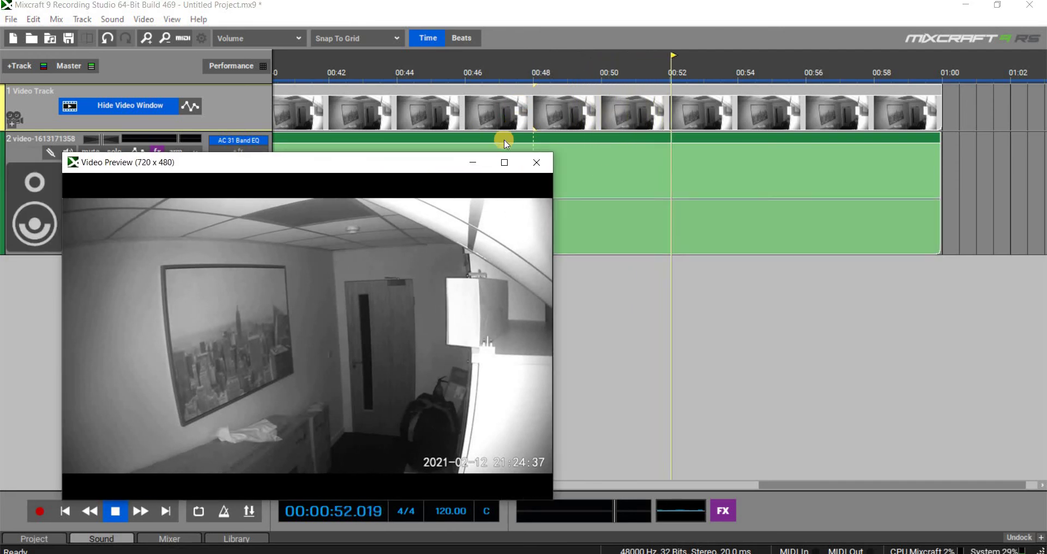
Step: Select the audio from about 00:47 to 00:55, loop it, and narrow the loop to about 00:49.5–00:53.5
click(662, 146)
drag(662, 146, 772, 147)
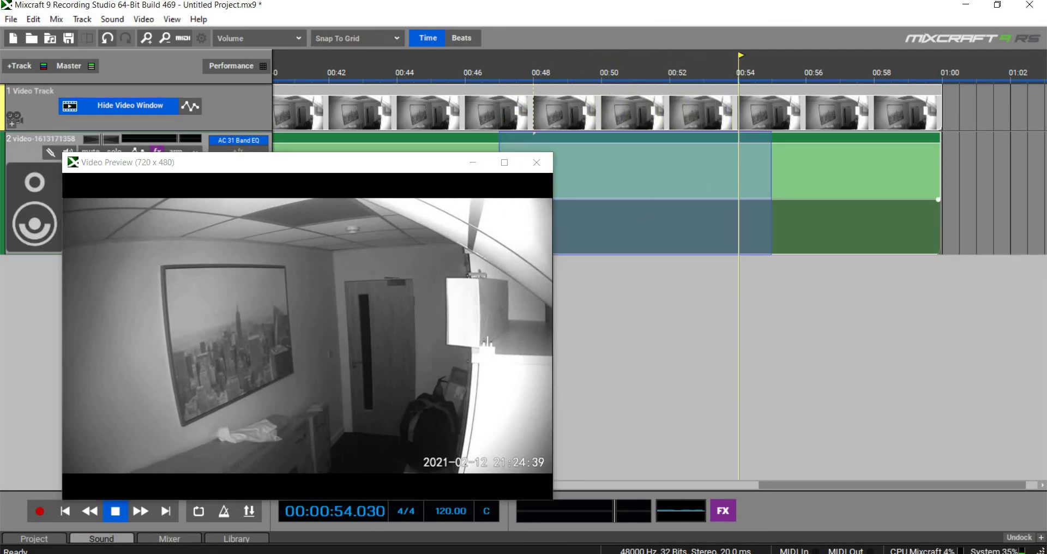
click(195, 515)
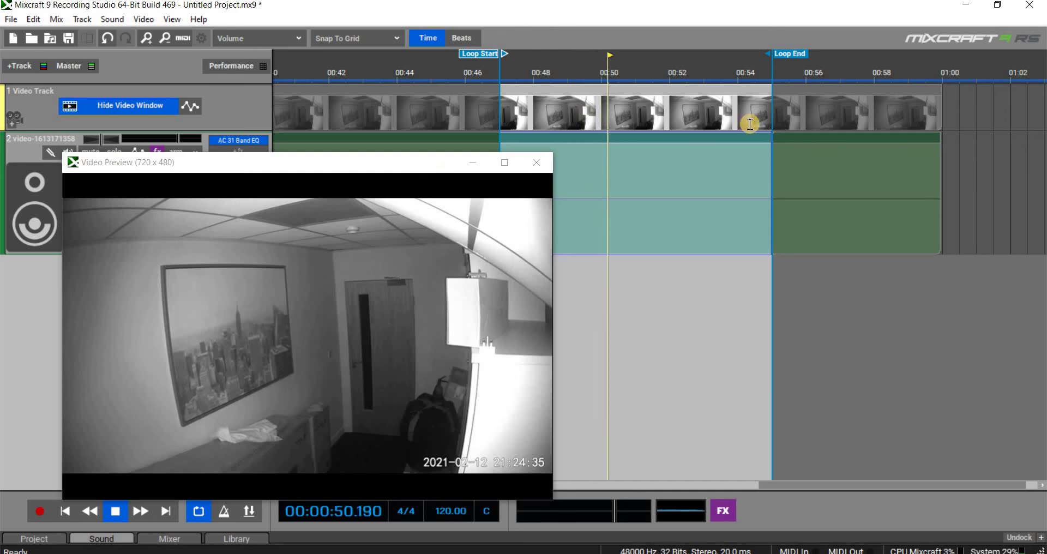
drag(773, 53, 721, 54)
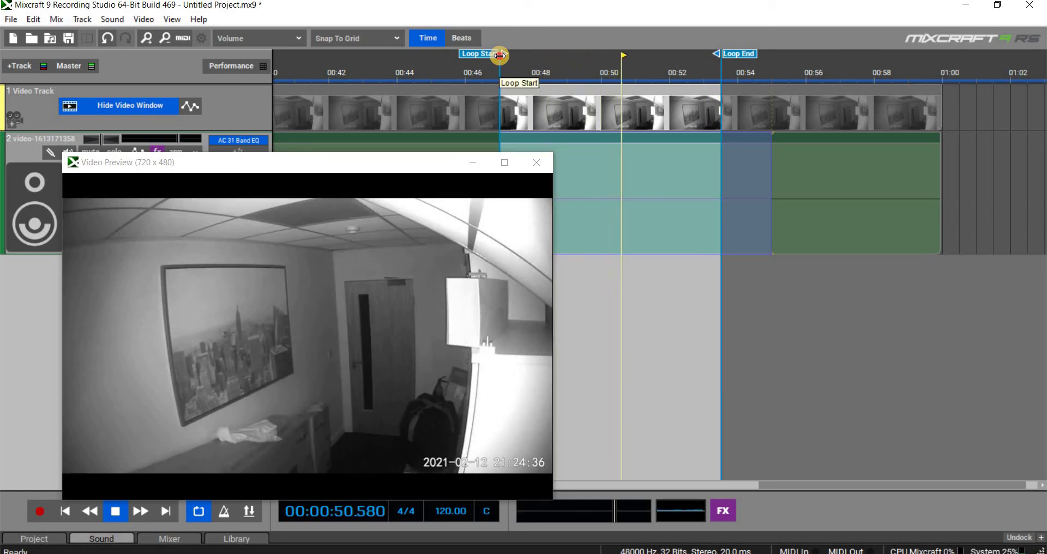
drag(500, 55, 585, 55)
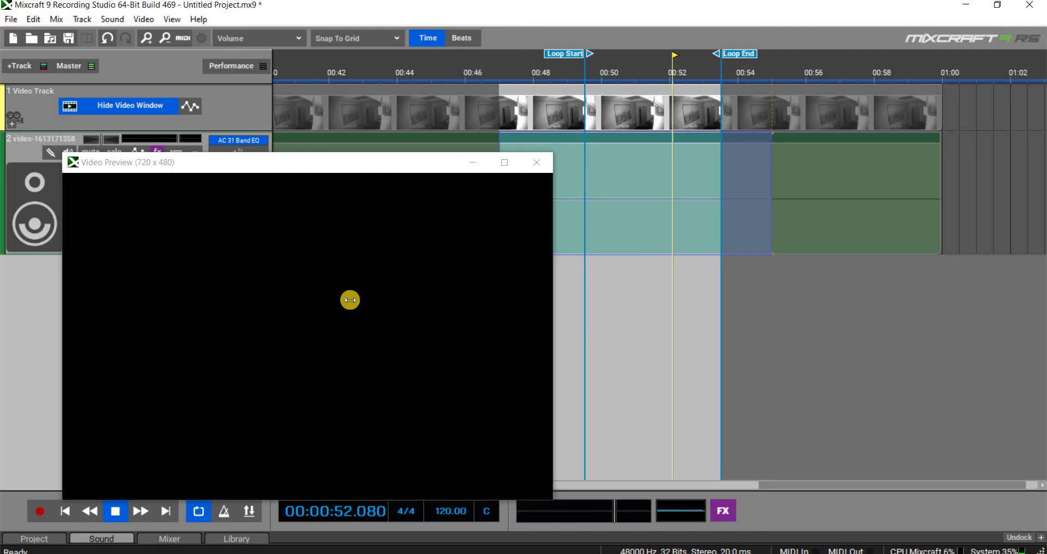
Step: Close the video preview and show the audio track's 31-band equalizer together with the master track's Voxengo Spectrum Analyzer
click(536, 162)
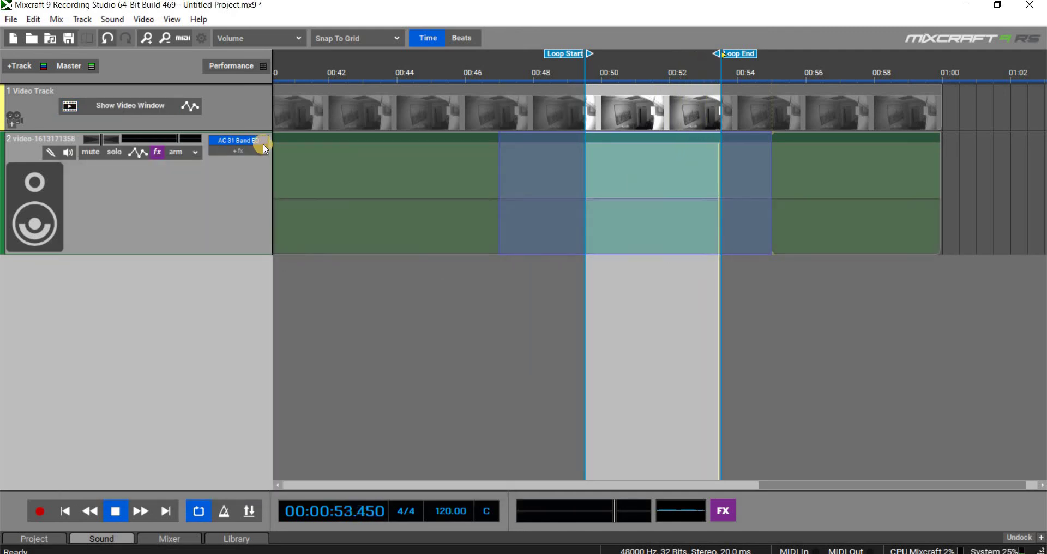
click(238, 140)
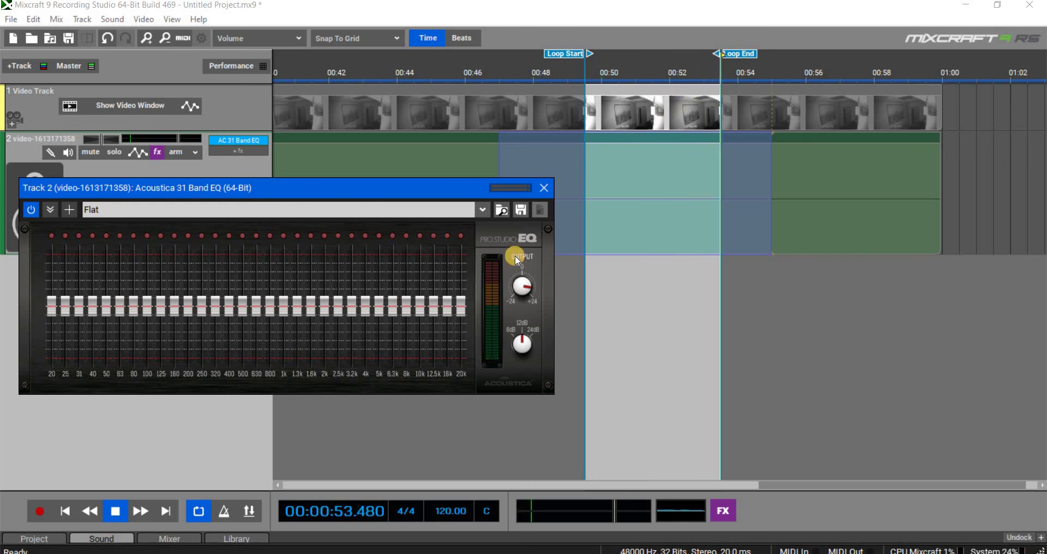
click(728, 511)
click(617, 107)
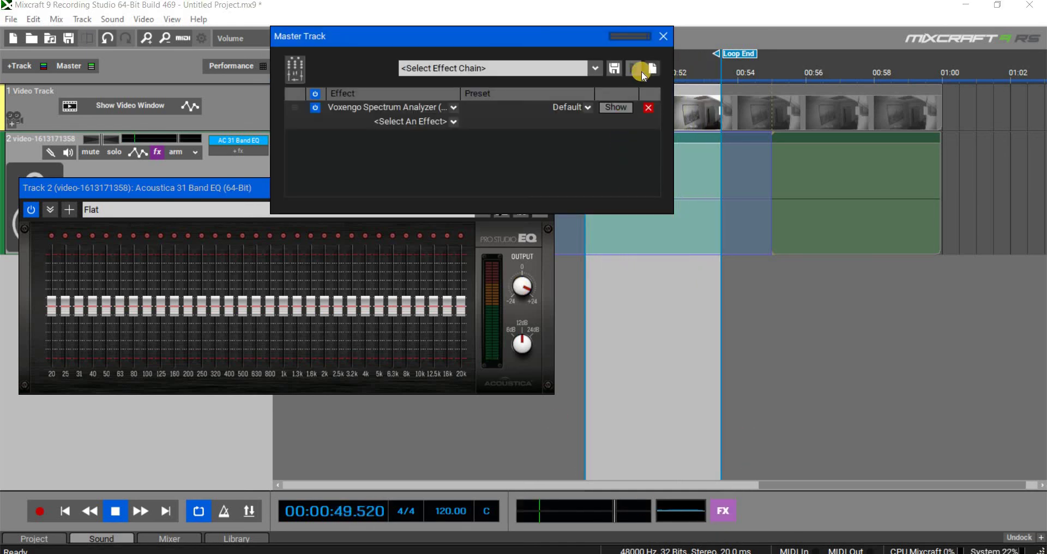
click(663, 36)
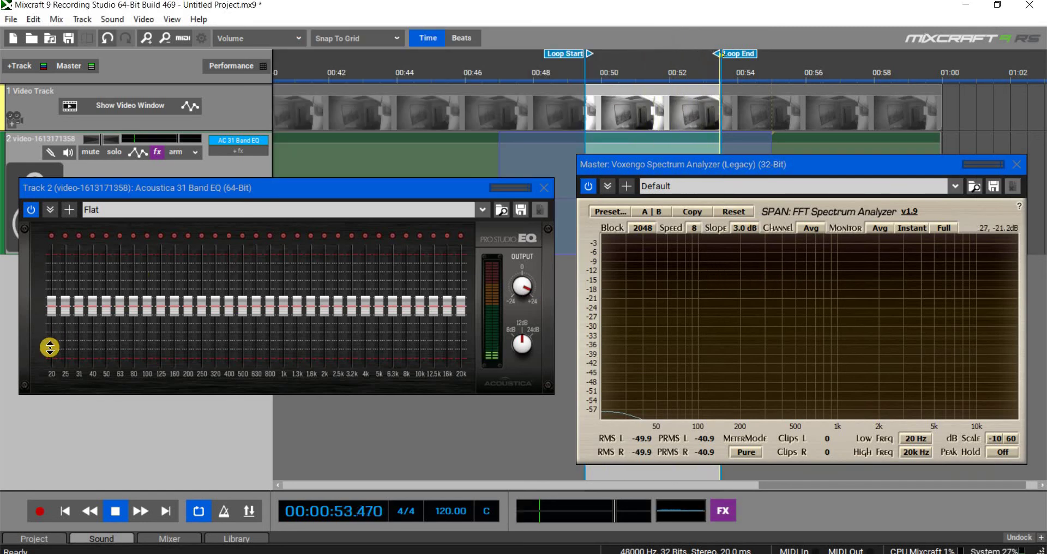
Step: Isolate 400–800 Hz in the equalizer: cut the 20–320 Hz and 1k–20k bands fully and set the 400–800 Hz bands slightly above zero
mouse_move(55, 364)
mouse_down()
mouse_move(144, 360)
mouse_move(230, 374)
mouse_up()
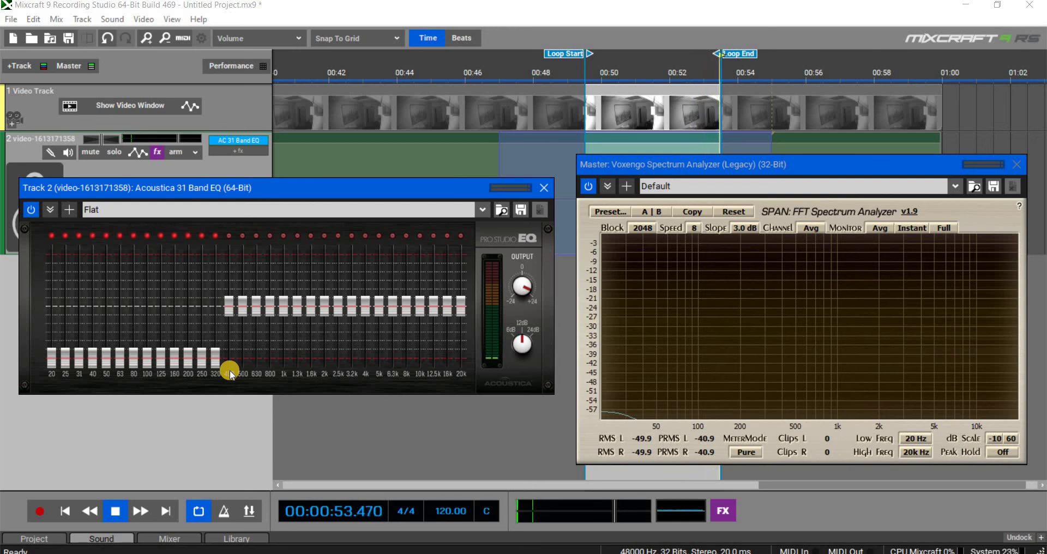
mouse_move(230, 374)
mouse_down()
mouse_move(226, 362)
mouse_move(246, 367)
mouse_up()
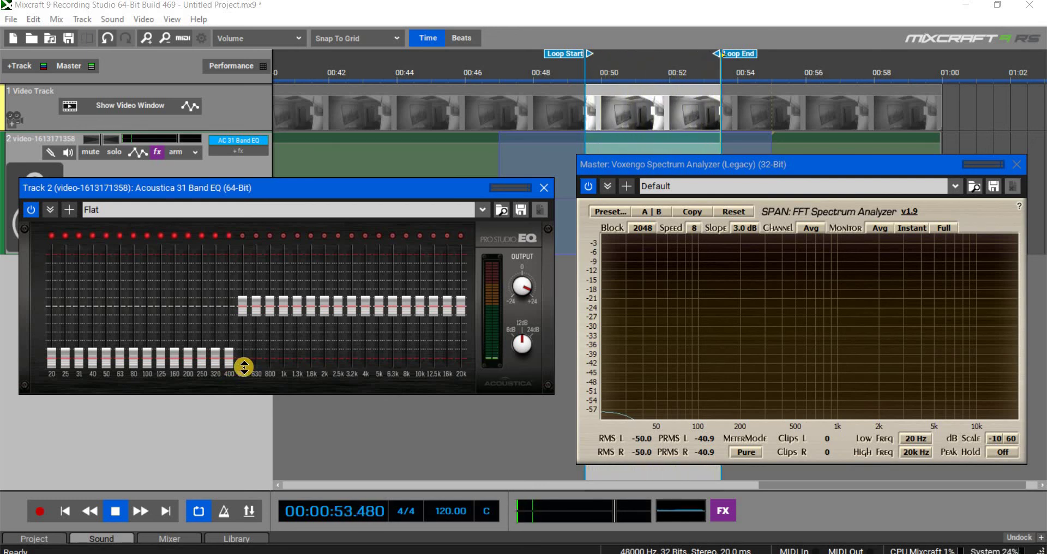
drag(244, 367, 244, 360)
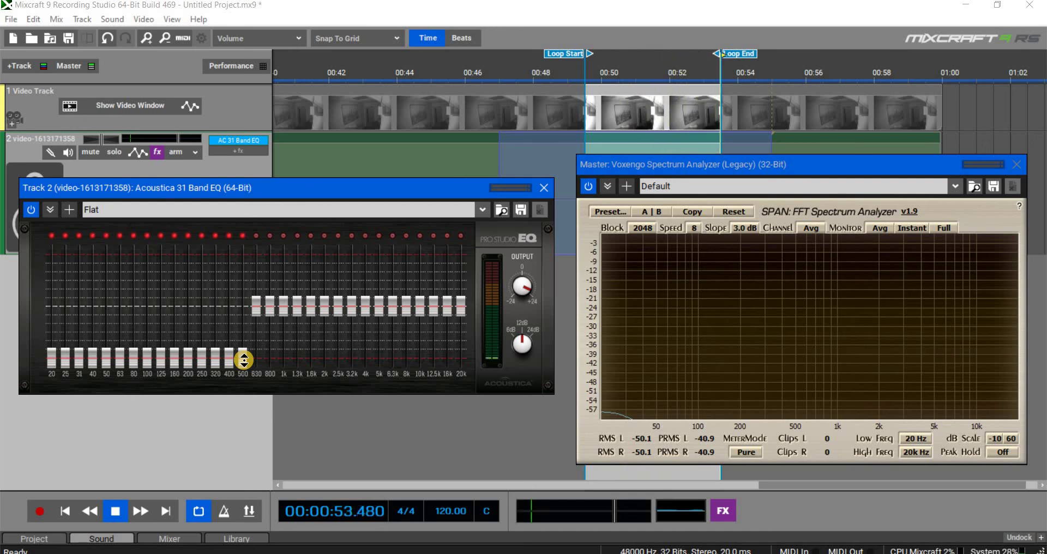
drag(246, 355, 244, 292)
drag(225, 352, 230, 301)
drag(464, 313, 464, 399)
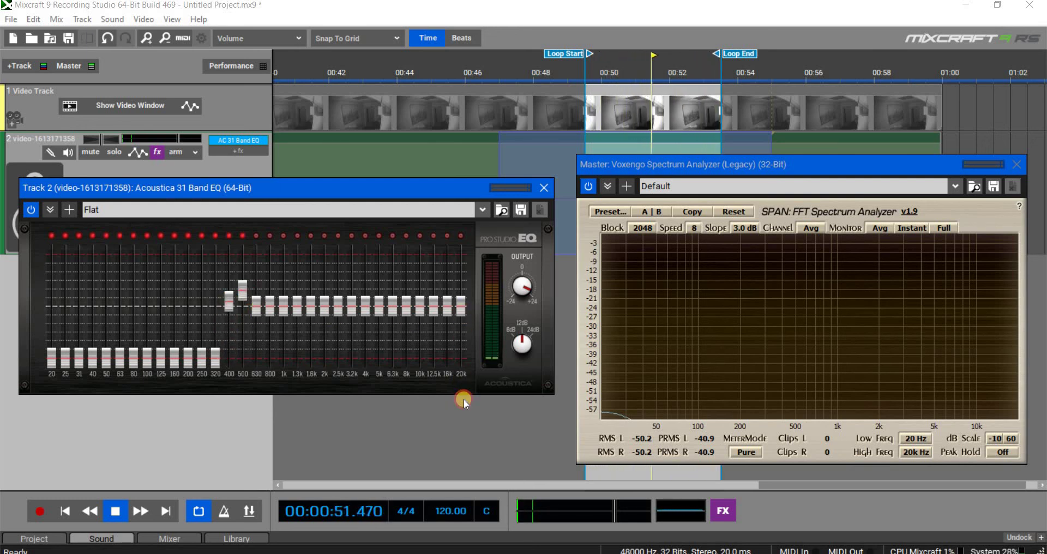
mouse_move(446, 307)
mouse_down()
mouse_move(444, 393)
mouse_move(431, 353)
mouse_move(431, 367)
mouse_move(403, 374)
mouse_move(264, 366)
mouse_move(258, 295)
mouse_move(273, 352)
mouse_move(274, 304)
mouse_up()
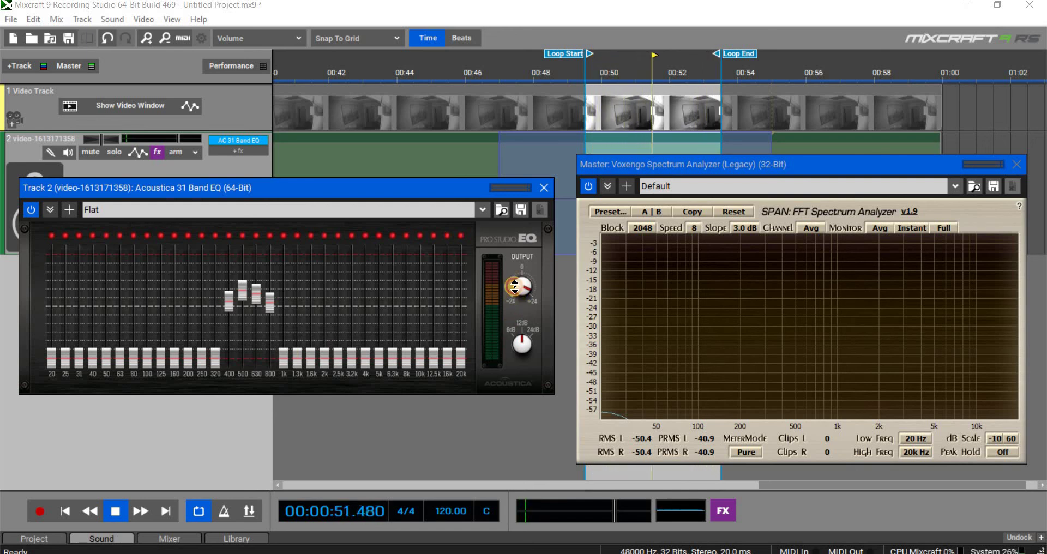
Step: Adjust the equalizer's output gain while the filtered loop plays
drag(515, 286, 519, 363)
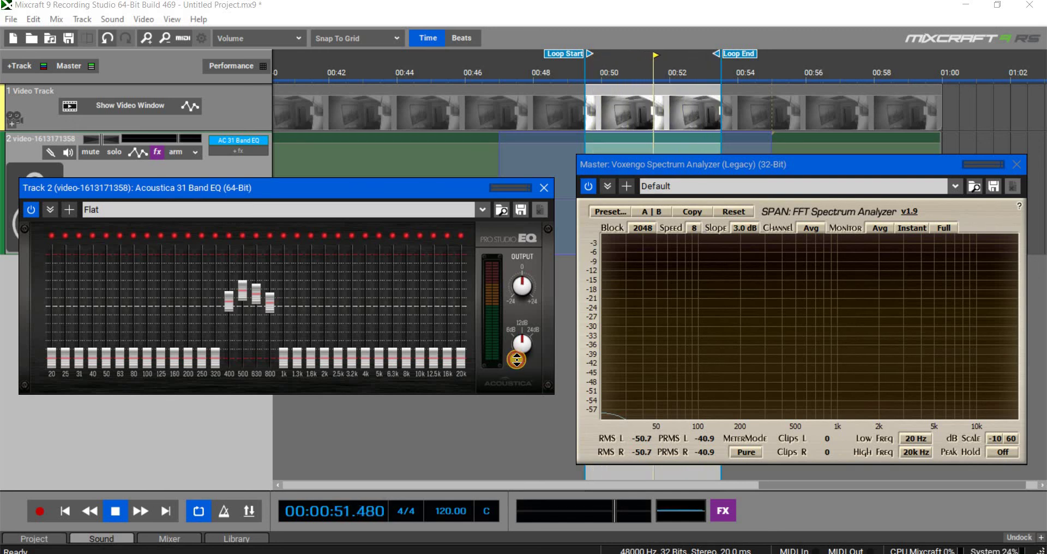
drag(517, 360, 526, 341)
drag(520, 297, 517, 283)
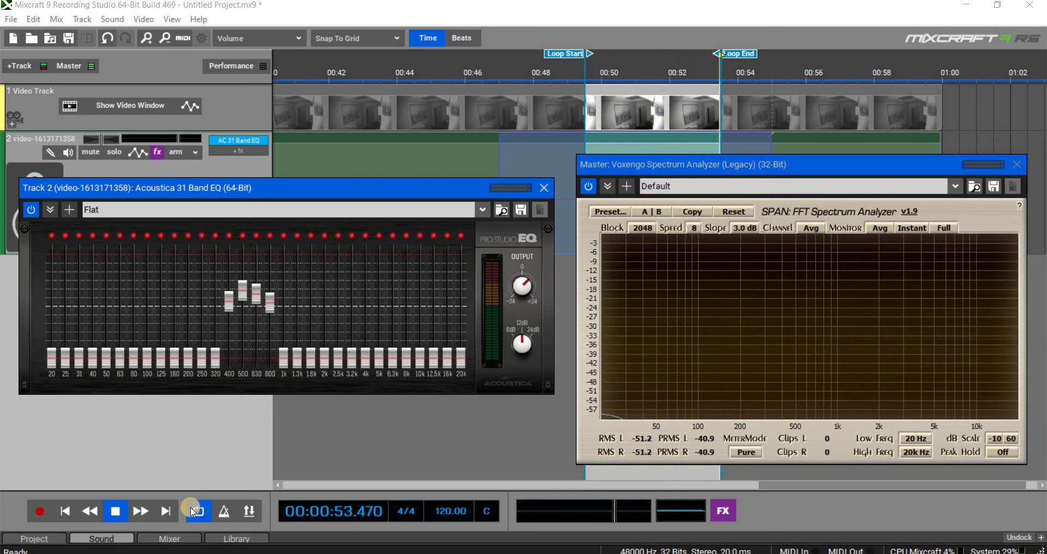
Step: Turn looping off, play the filtered audio past the end of the clip, close the equalizer and stop playback
click(120, 510)
click(201, 511)
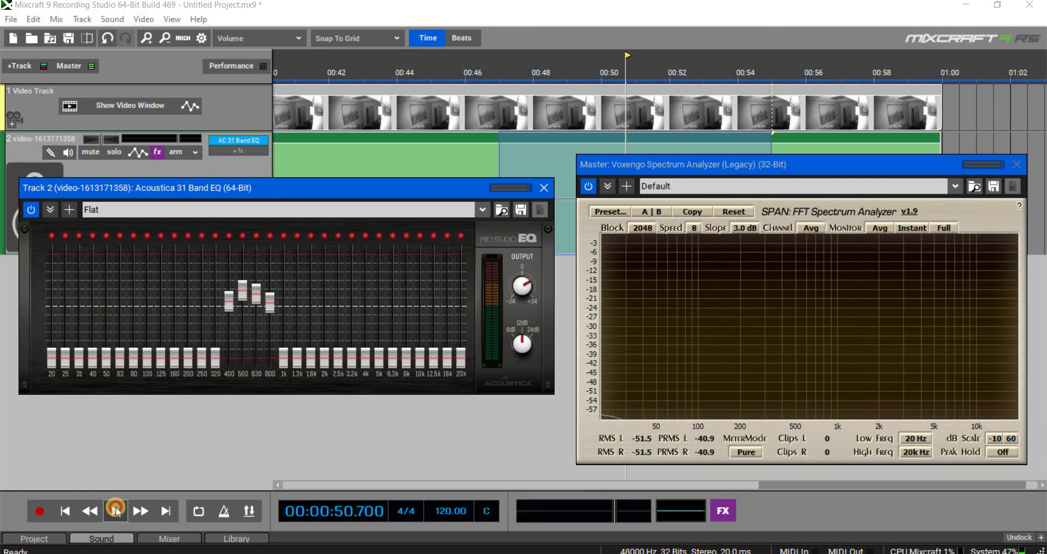
click(116, 510)
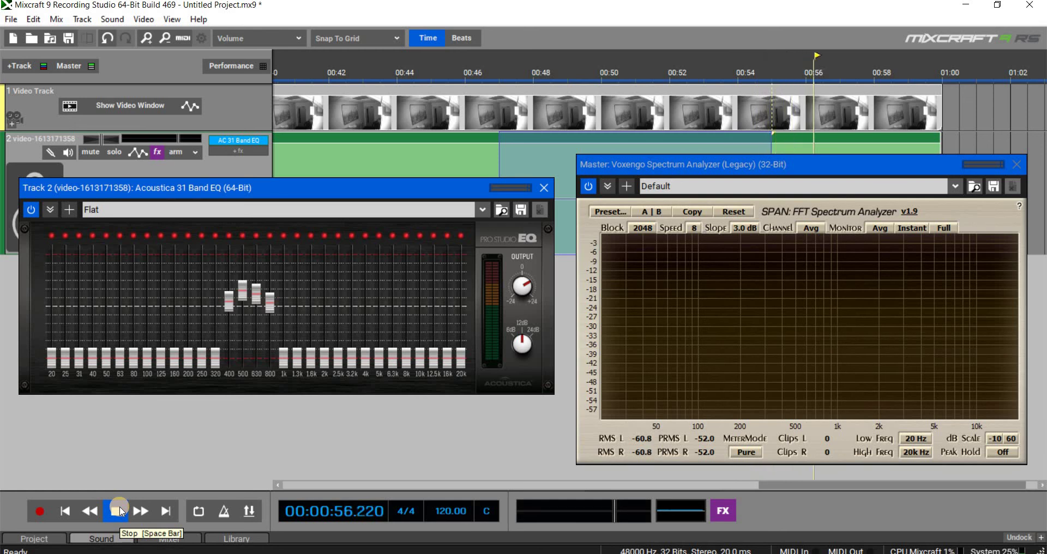
click(544, 187)
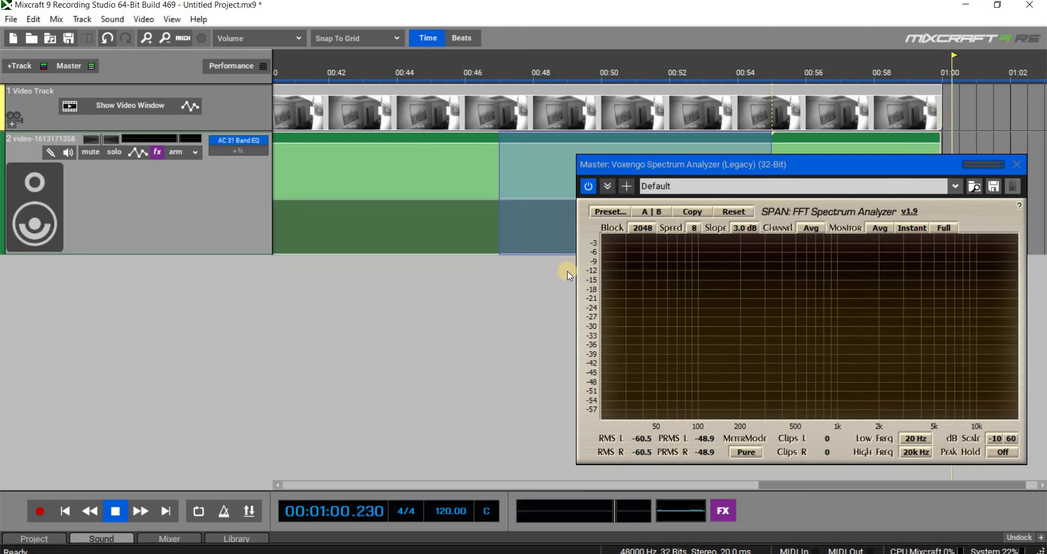
key(space)
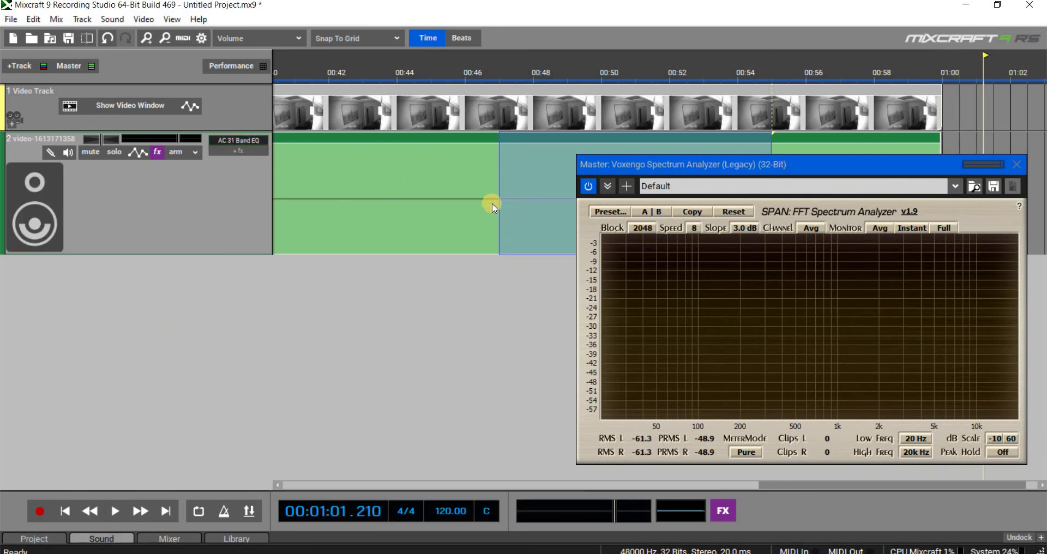
Step: Reset the audio track's 31-band equalizer to the Flat preset and close the equalizer and spectrum analyzer windows
click(238, 140)
click(482, 210)
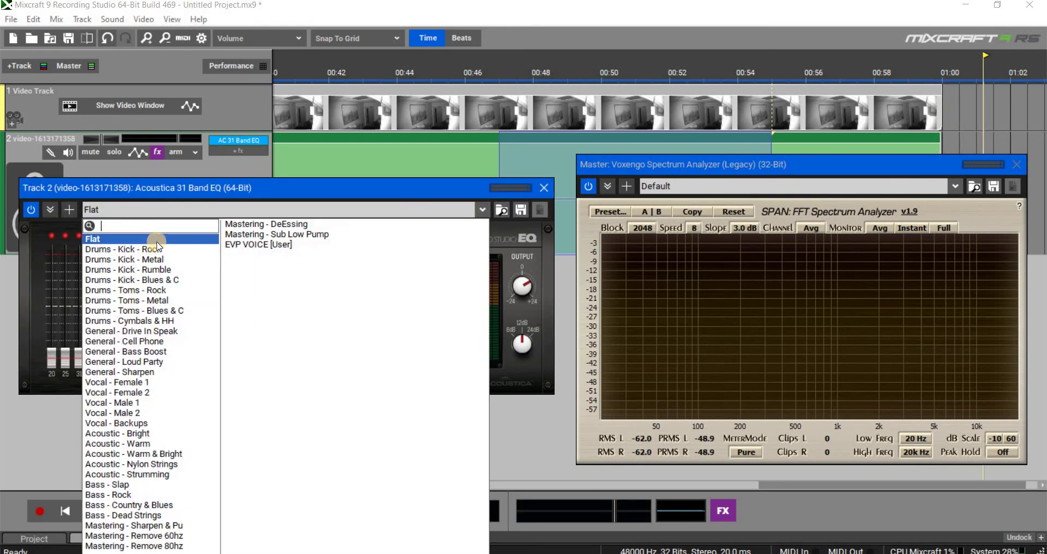
click(157, 240)
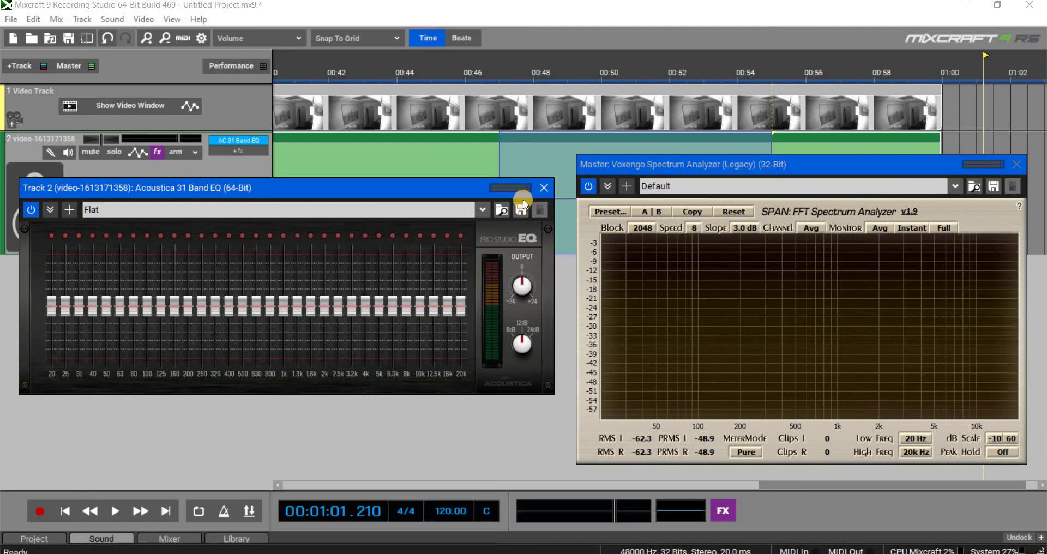
click(754, 188)
drag(715, 166, 525, 224)
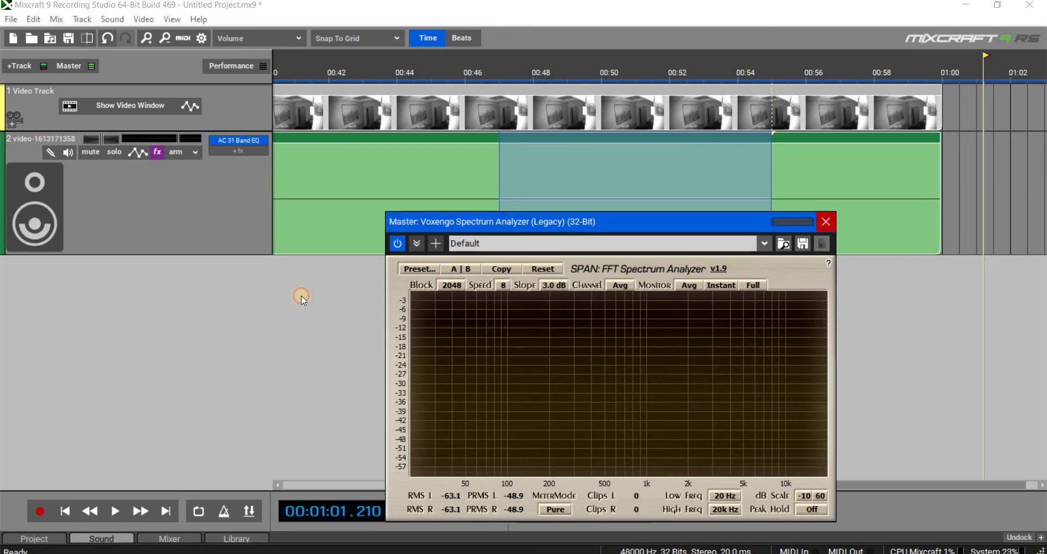
click(191, 327)
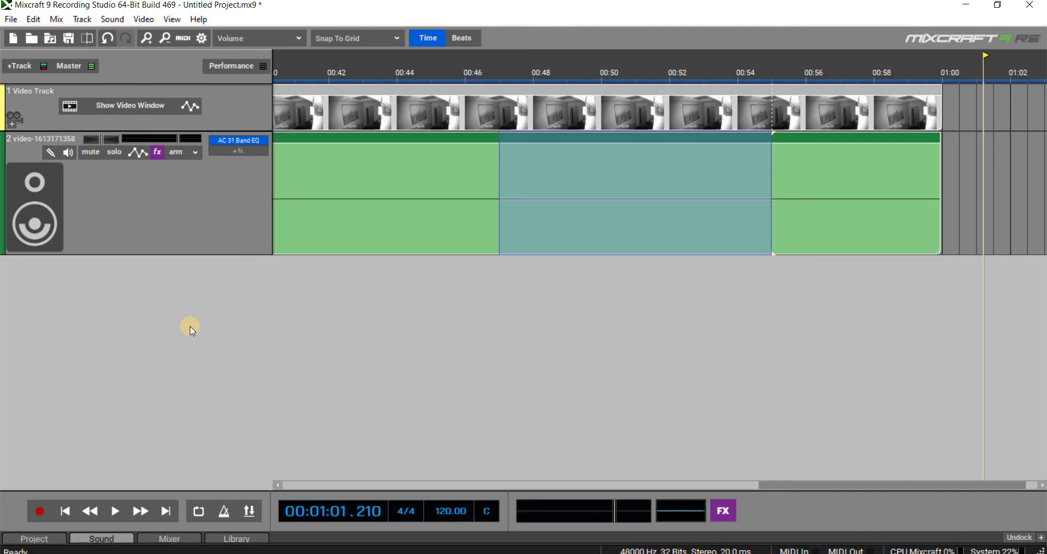